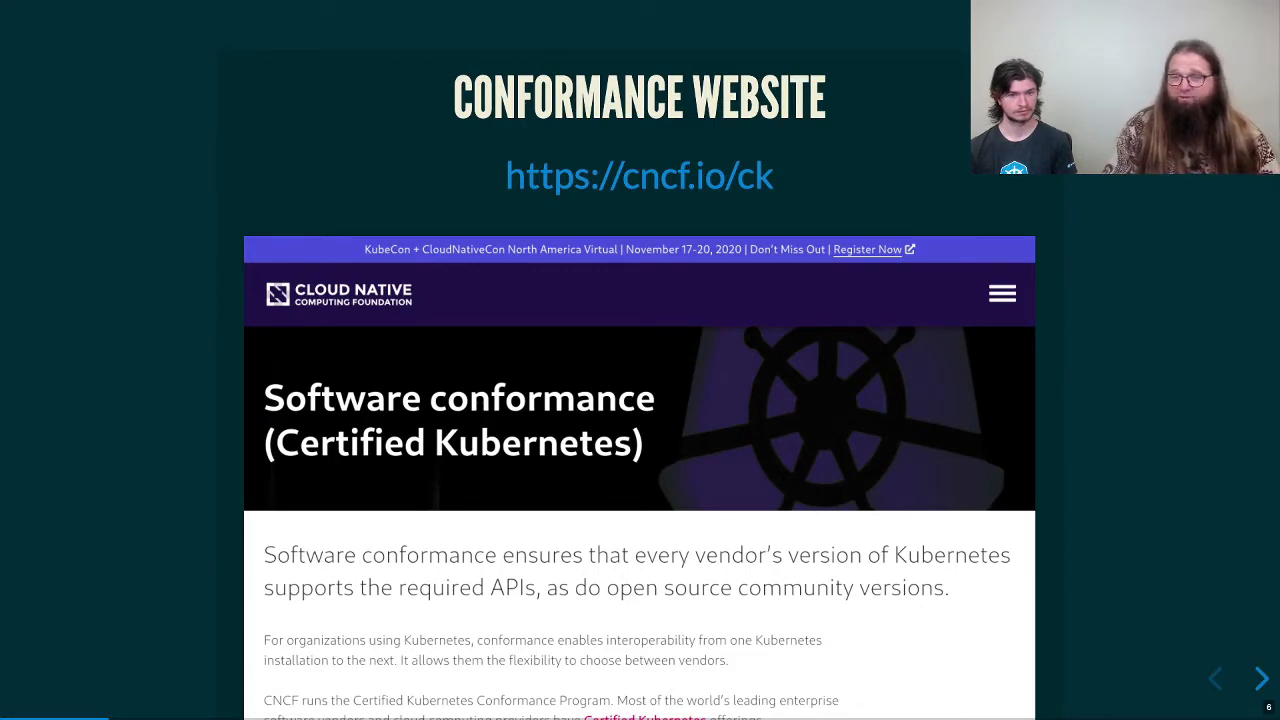
Advance the deck toward the slide on documenting how to test your cluster.
{"action": "key", "text": "Right"}
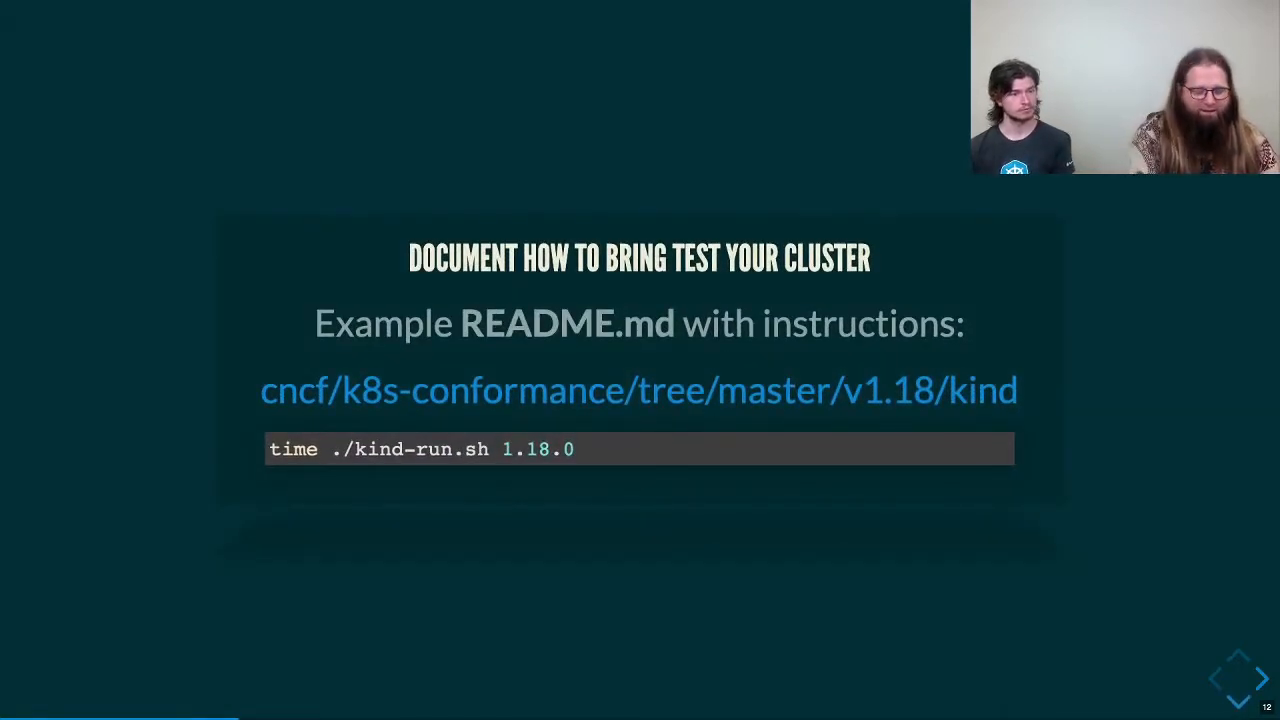
{"action": "right_click", "coordinate": [690, 390]}
{"action": "left_click", "coordinate": [697, 395]}
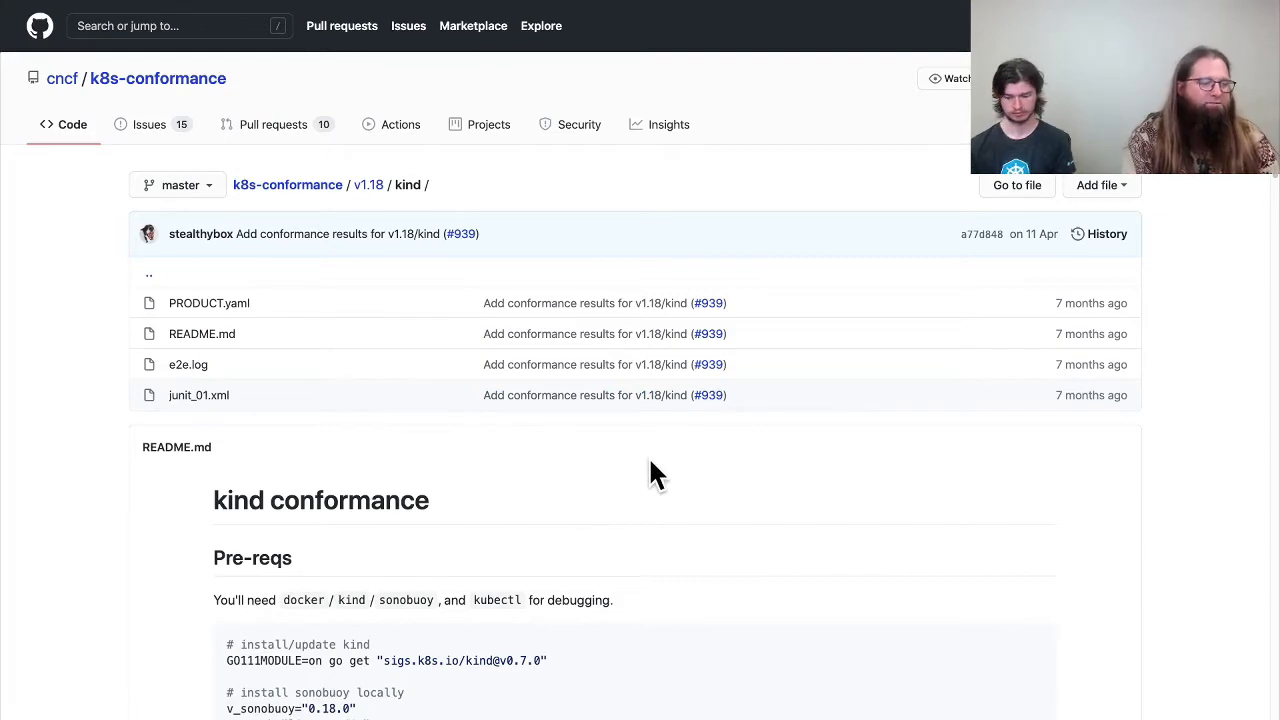
{"action": "scroll", "coordinate": [650, 455], "scroll_direction": "down", "scroll_amount": 1}
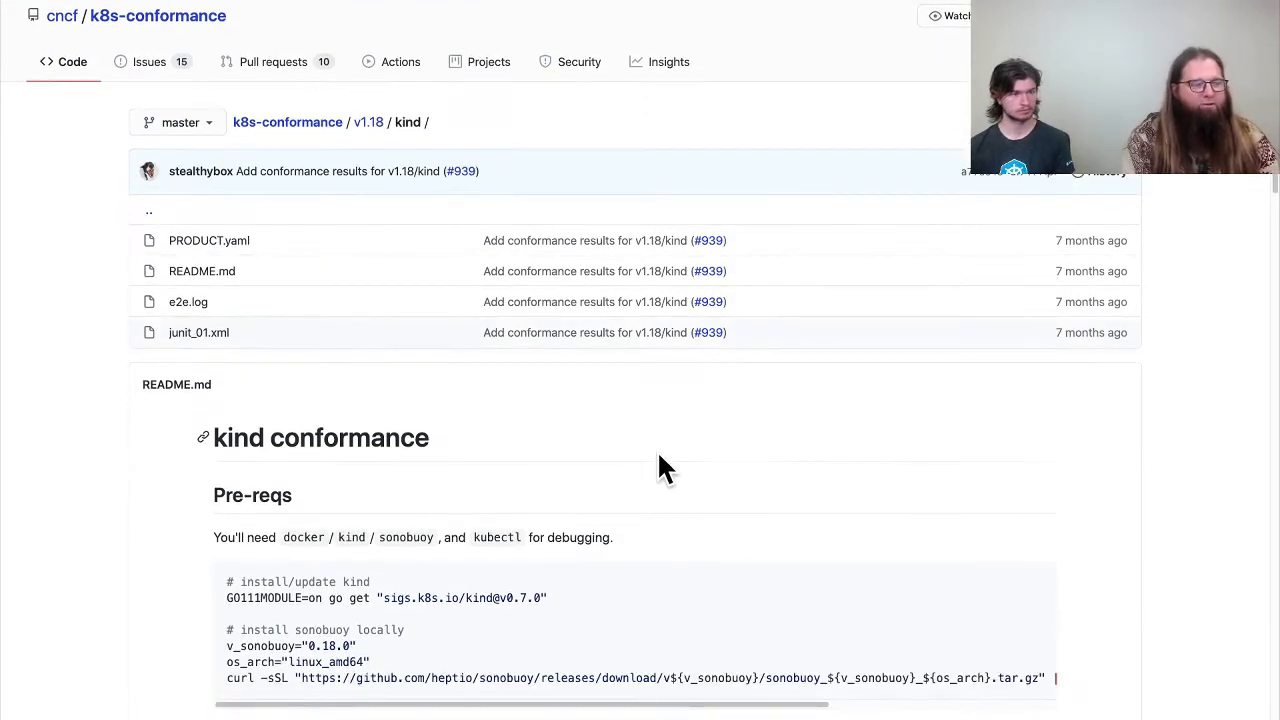
{"action": "scroll", "coordinate": [663, 445], "scroll_direction": "down", "scroll_amount": 4}
{"action": "scroll", "coordinate": [662, 442], "scroll_direction": "down", "scroll_amount": 4}
{"action": "scroll", "coordinate": [668, 458], "scroll_direction": "down", "scroll_amount": 2}
Return to the deck at the Sonobuoy Logs slide and stream 'sonobuoy logs -f' in a new tmux window.
{"action": "key", "text": "alt+Tab"}
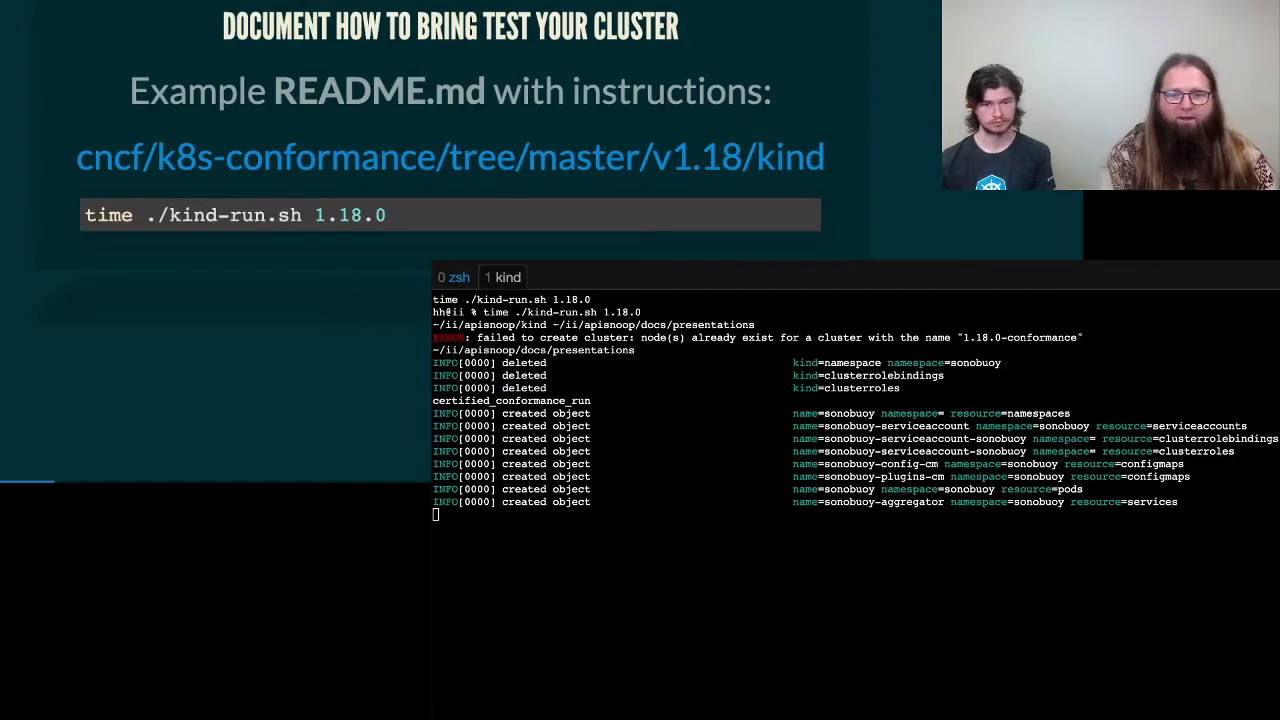
{"action": "key", "text": "Right"}
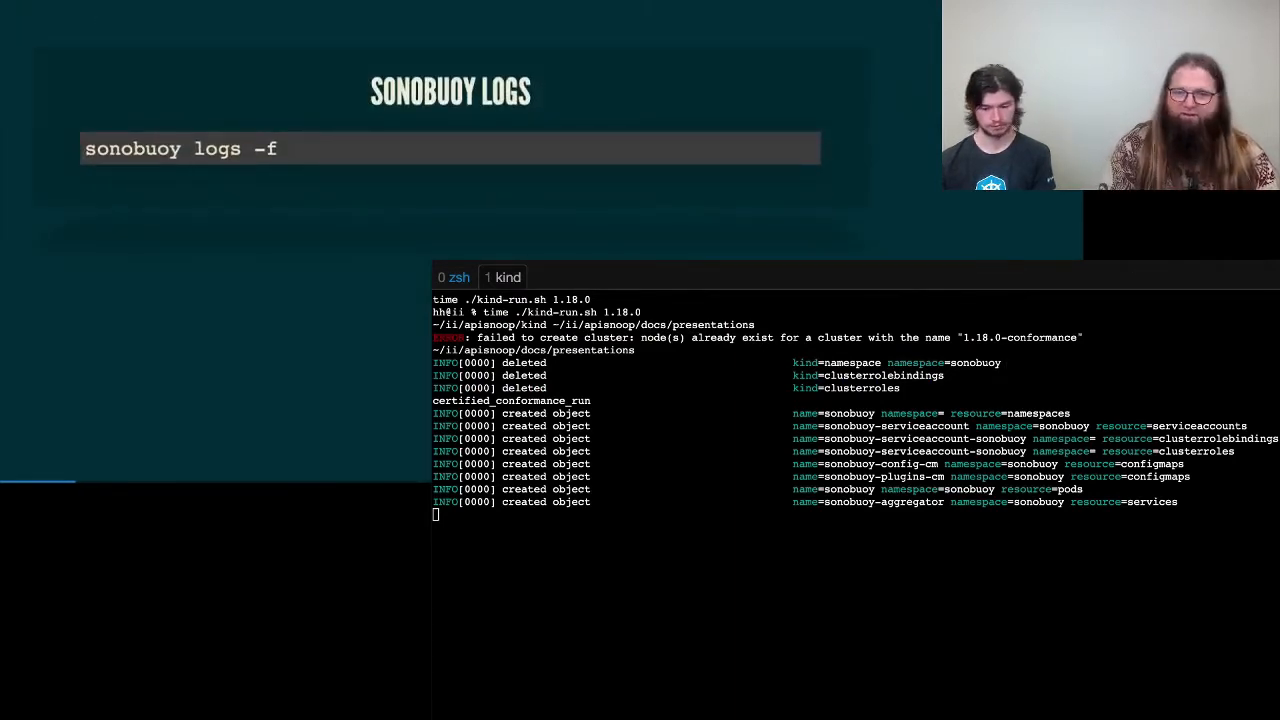
{"action": "key", "text": "Return"}
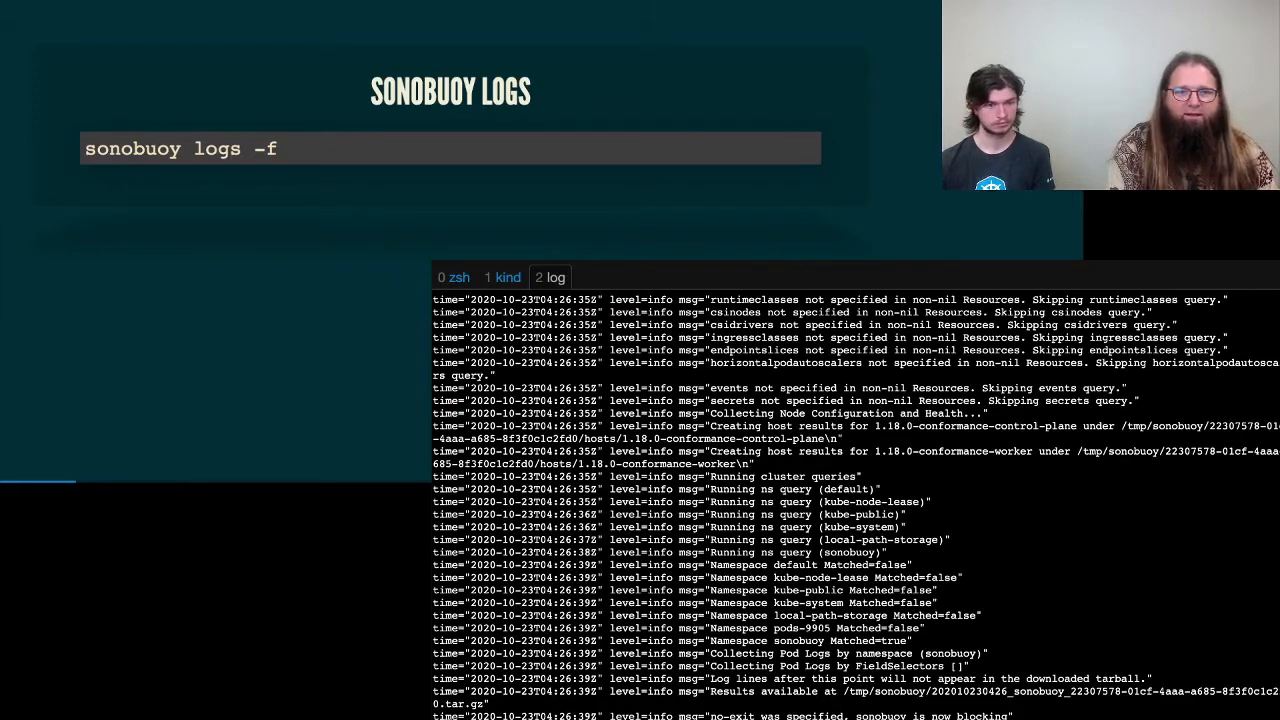
{"action": "key", "text": "Left"}
{"action": "key", "text": "Right"}
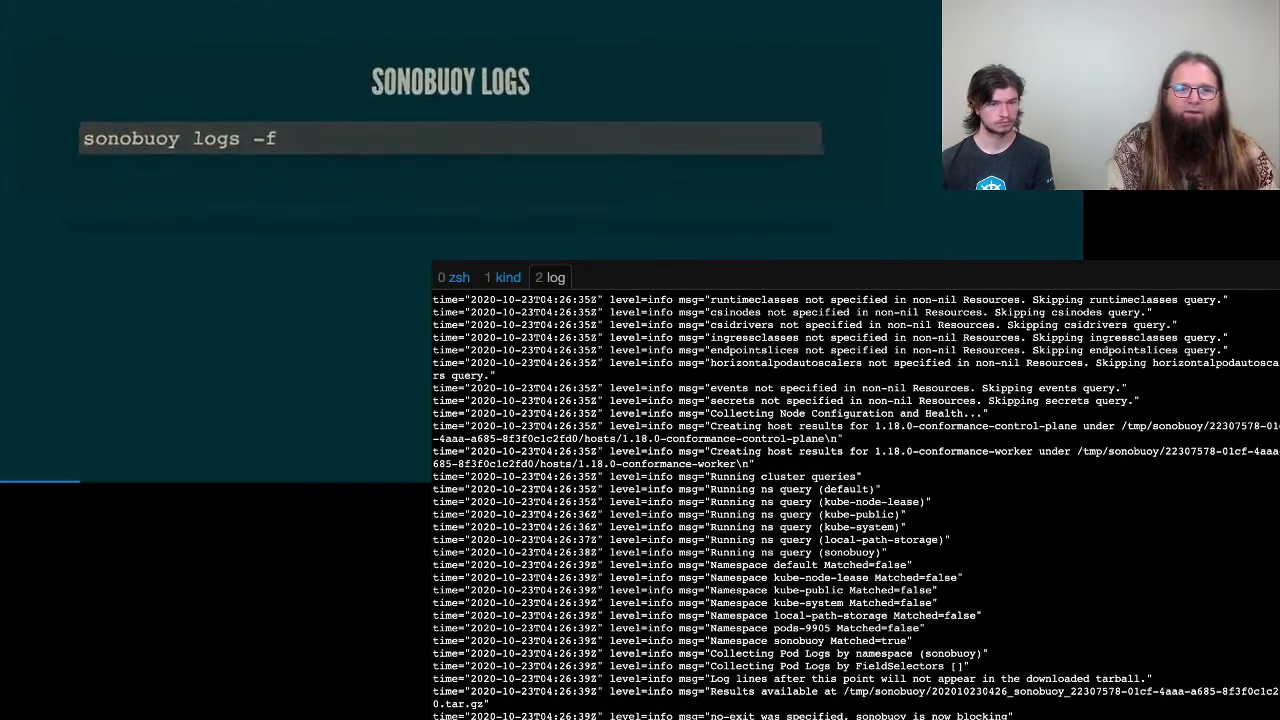
Run 'watch kubectl get all --all-namespaces' in one tmux window and list the e2e result files in another.
{"action": "key", "text": "Right"}
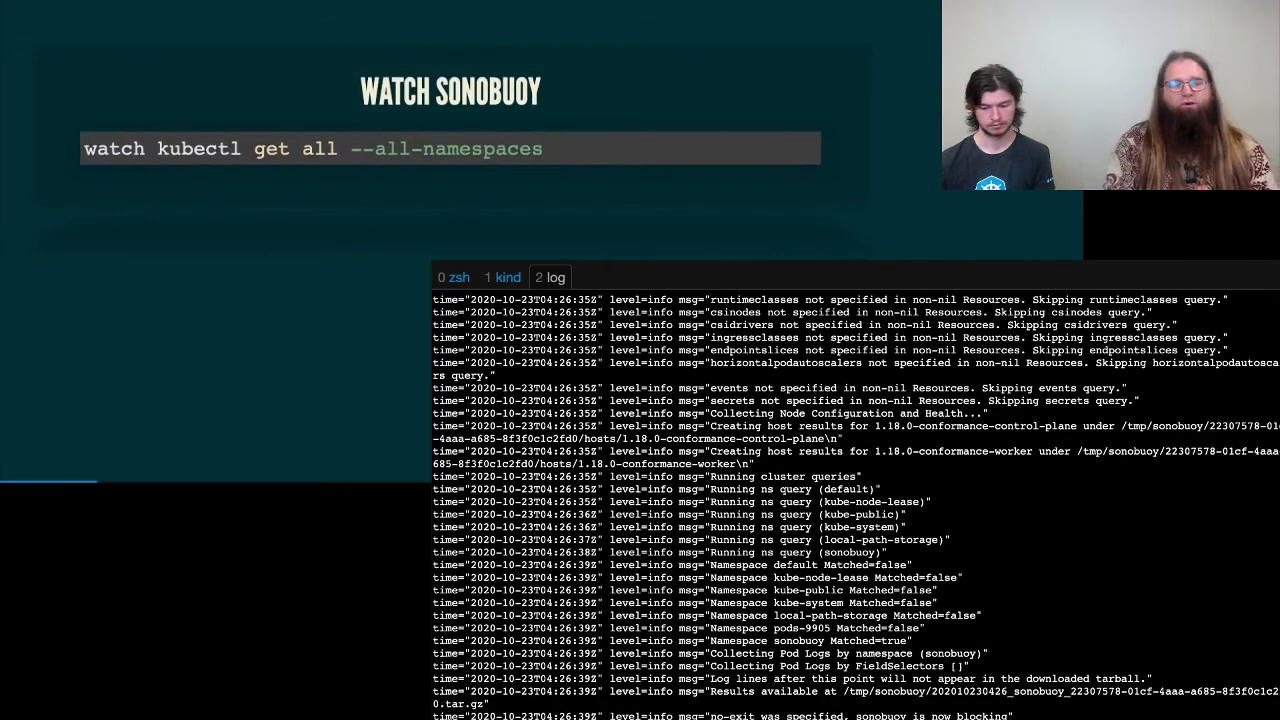
{"action": "key", "text": "Return"}
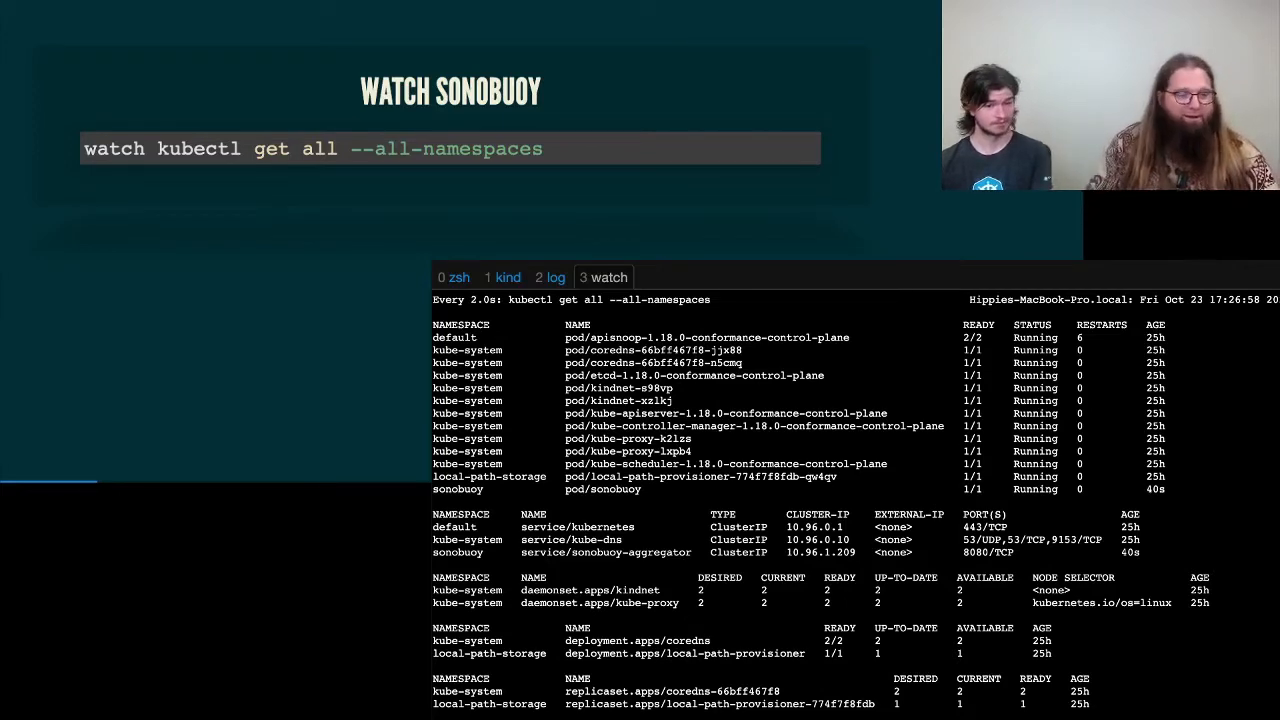
{"action": "key", "text": "space"}
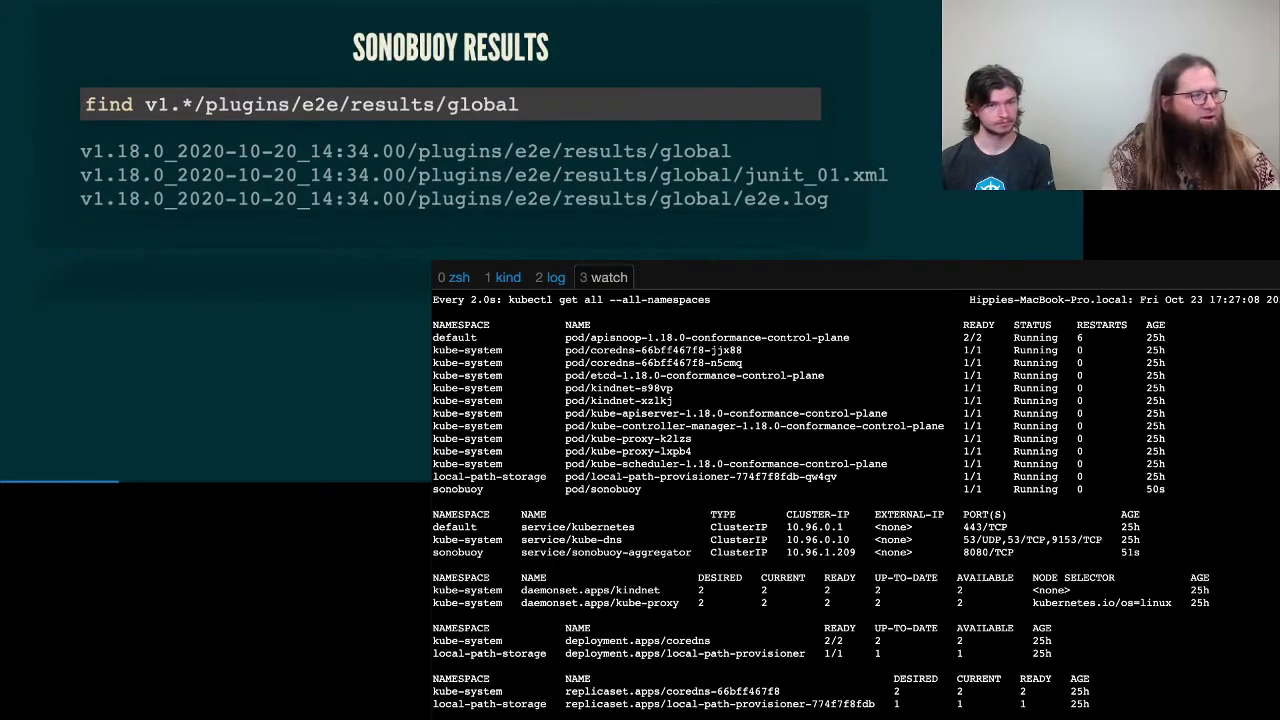
{"action": "key", "text": "Return"}
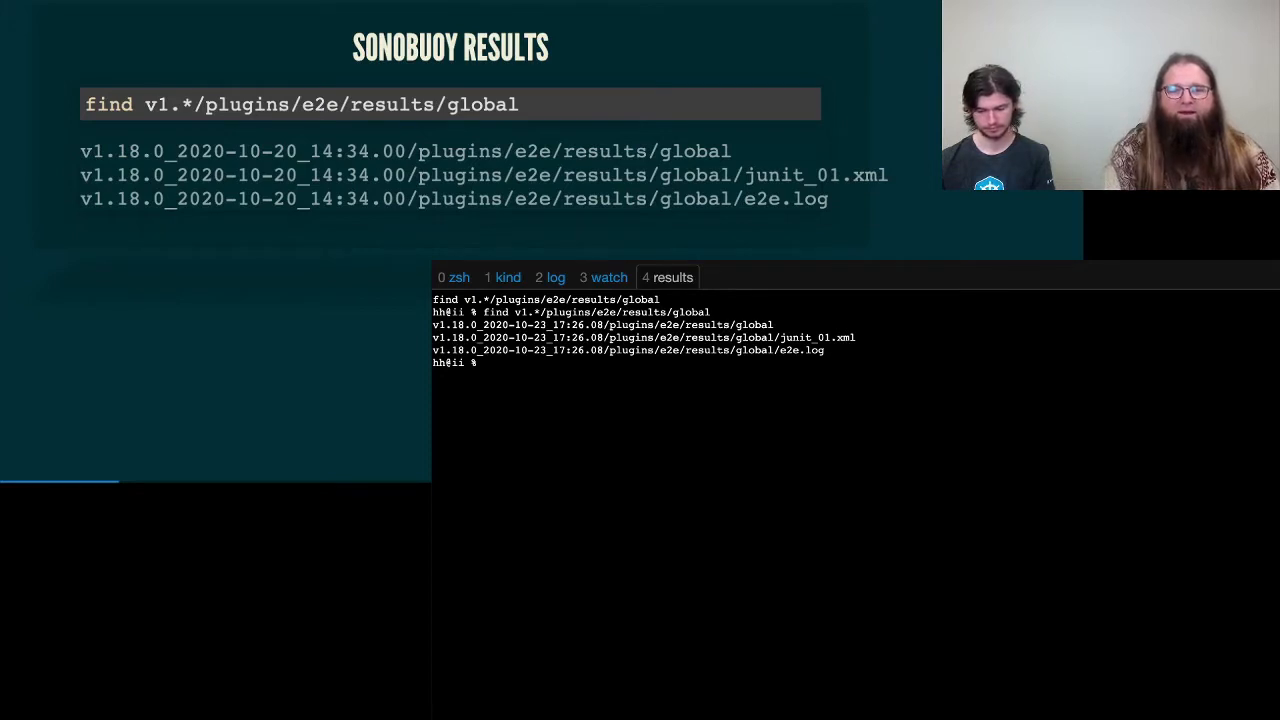
Reach the submit results slide and follow its uploading instructions link.
{"action": "key", "text": "space"}
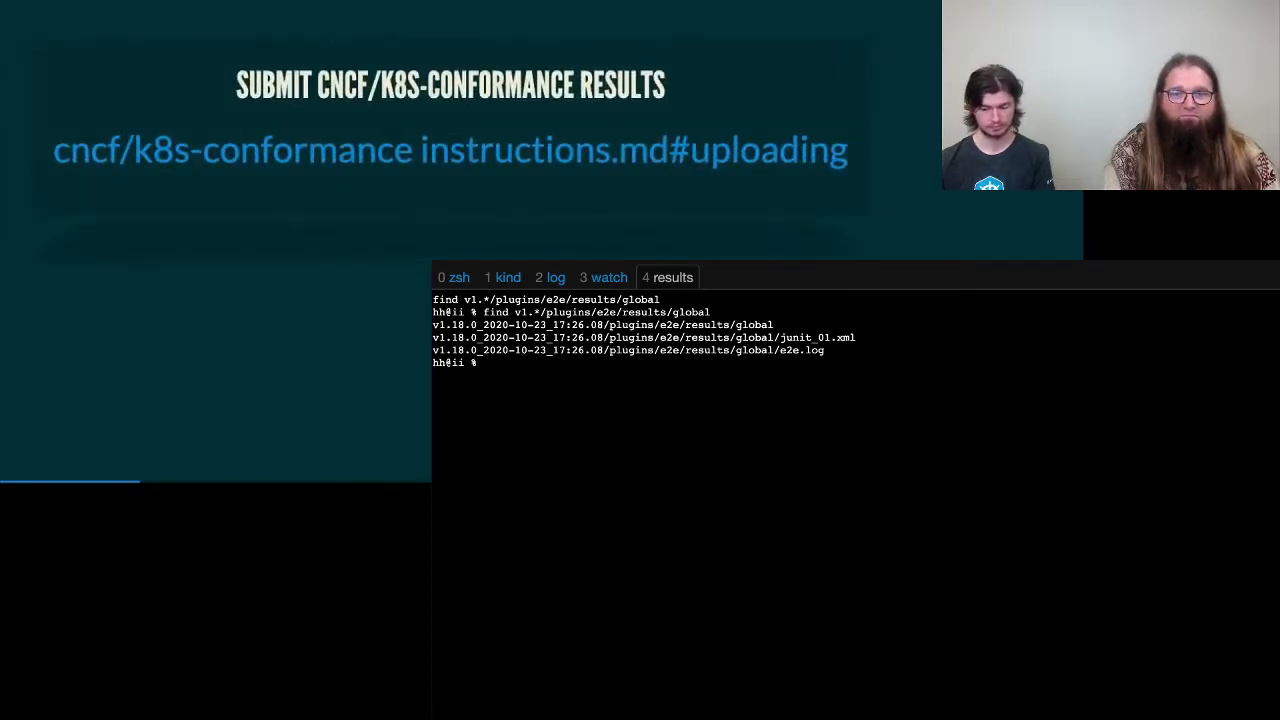
{"action": "right_click", "coordinate": [279, 160]}
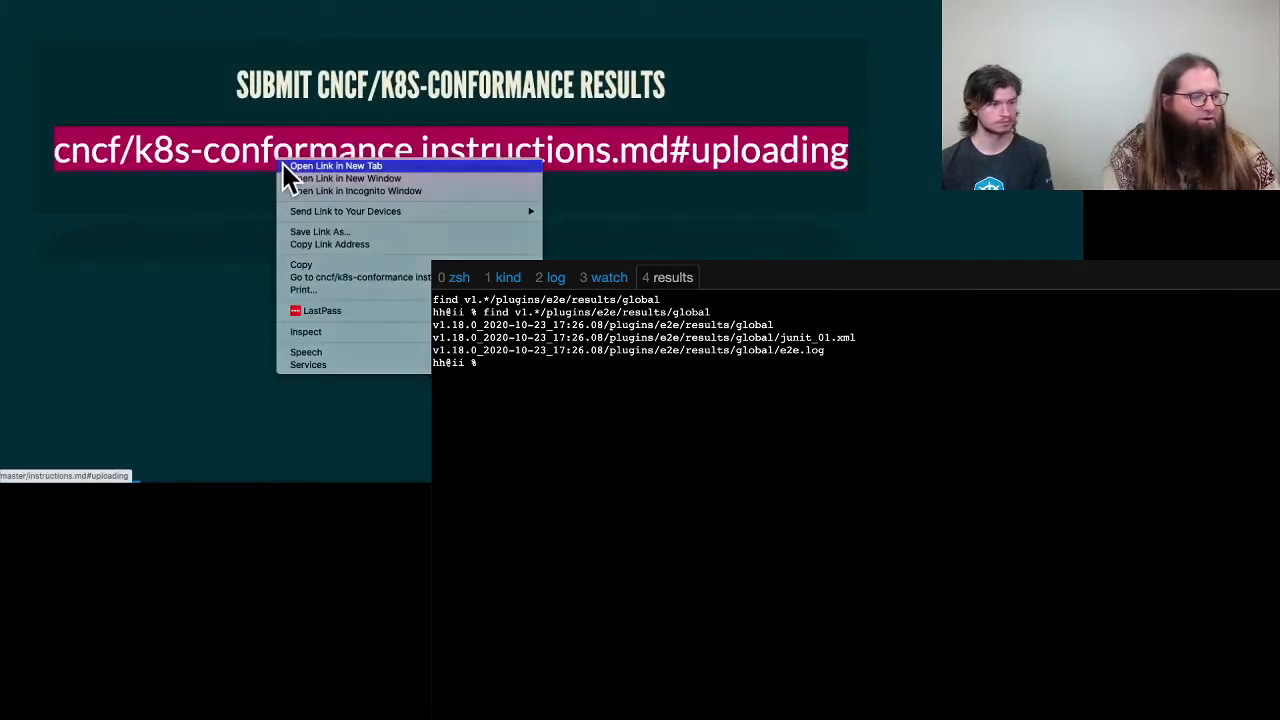
{"action": "left_click", "coordinate": [282, 163]}
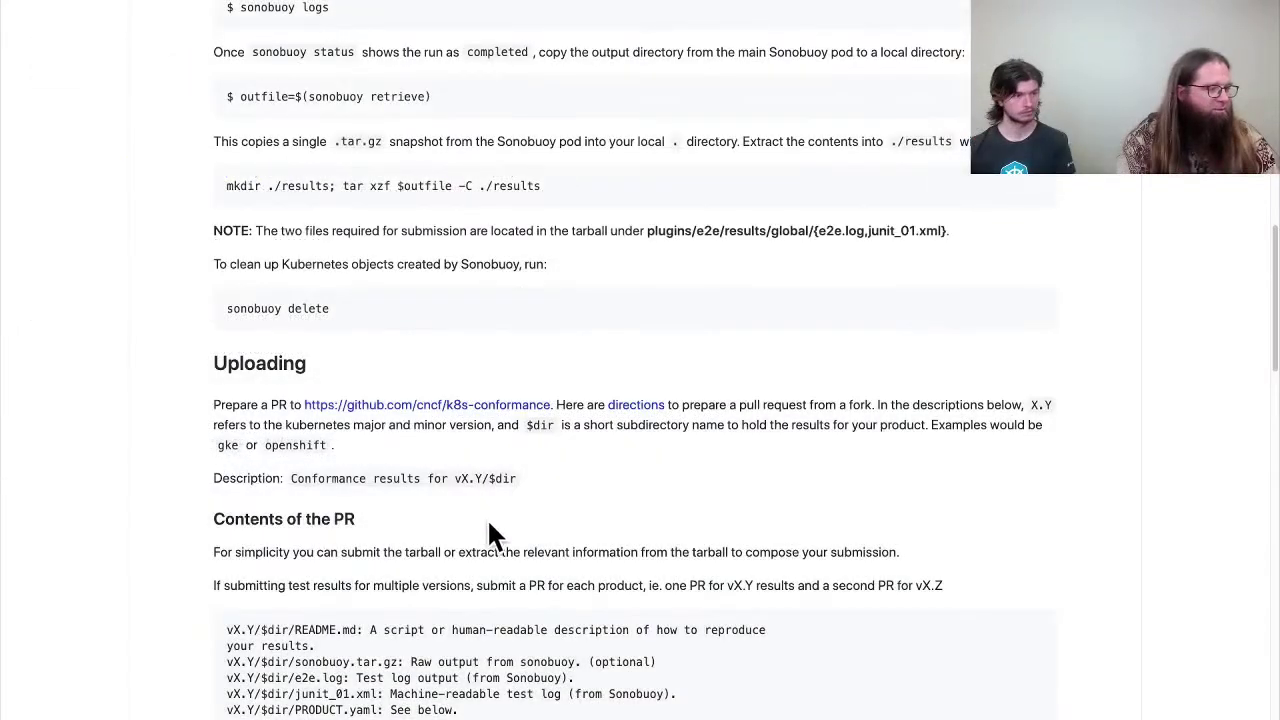
{"action": "scroll", "coordinate": [487, 518], "scroll_direction": "down", "scroll_amount": 2}
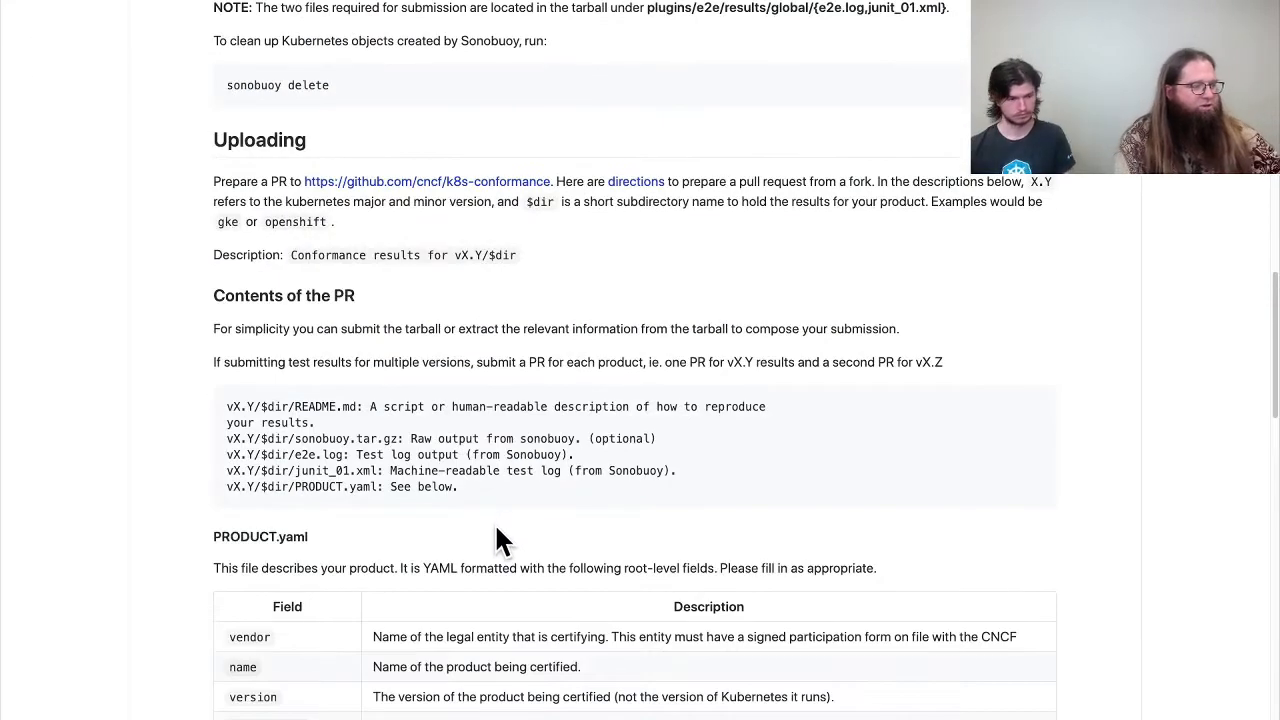
{"action": "scroll", "coordinate": [495, 543], "scroll_direction": "down", "scroll_amount": 1}
{"action": "scroll", "coordinate": [495, 543], "scroll_direction": "down", "scroll_amount": 1}
{"action": "scroll", "coordinate": [498, 546], "scroll_direction": "down", "scroll_amount": 1}
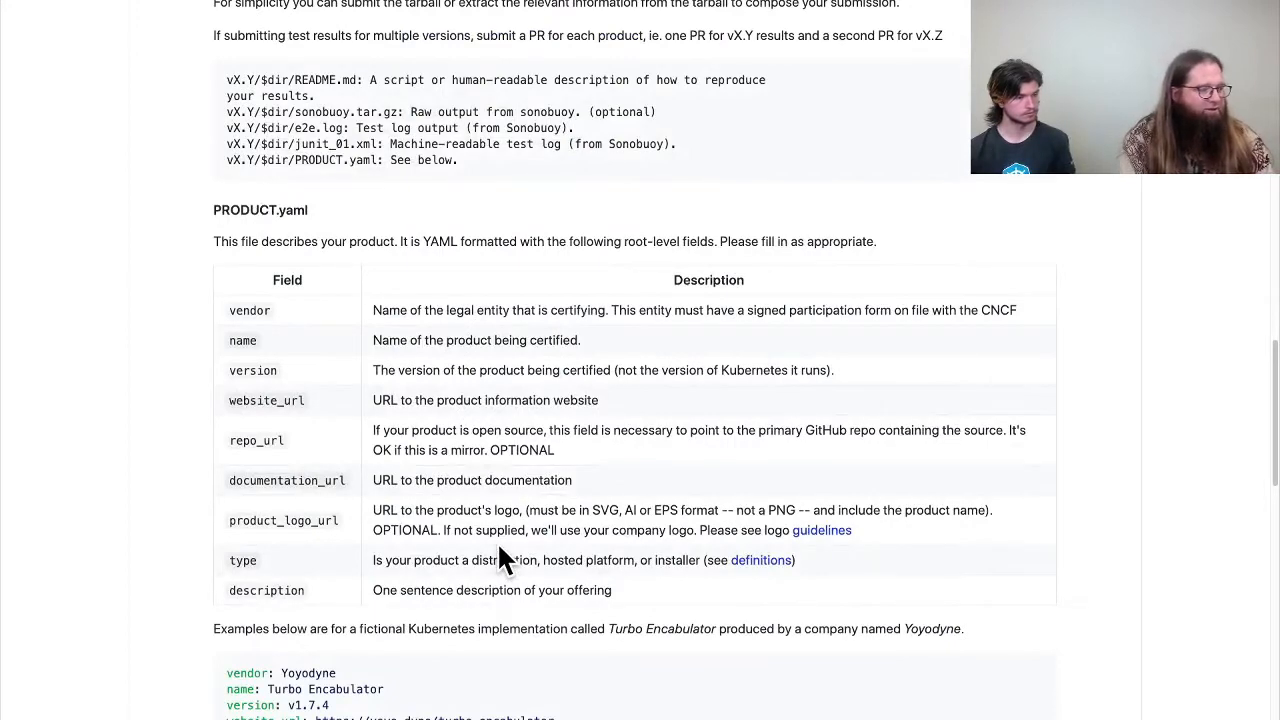
{"action": "scroll", "coordinate": [460, 665], "scroll_direction": "down", "scroll_amount": 1}
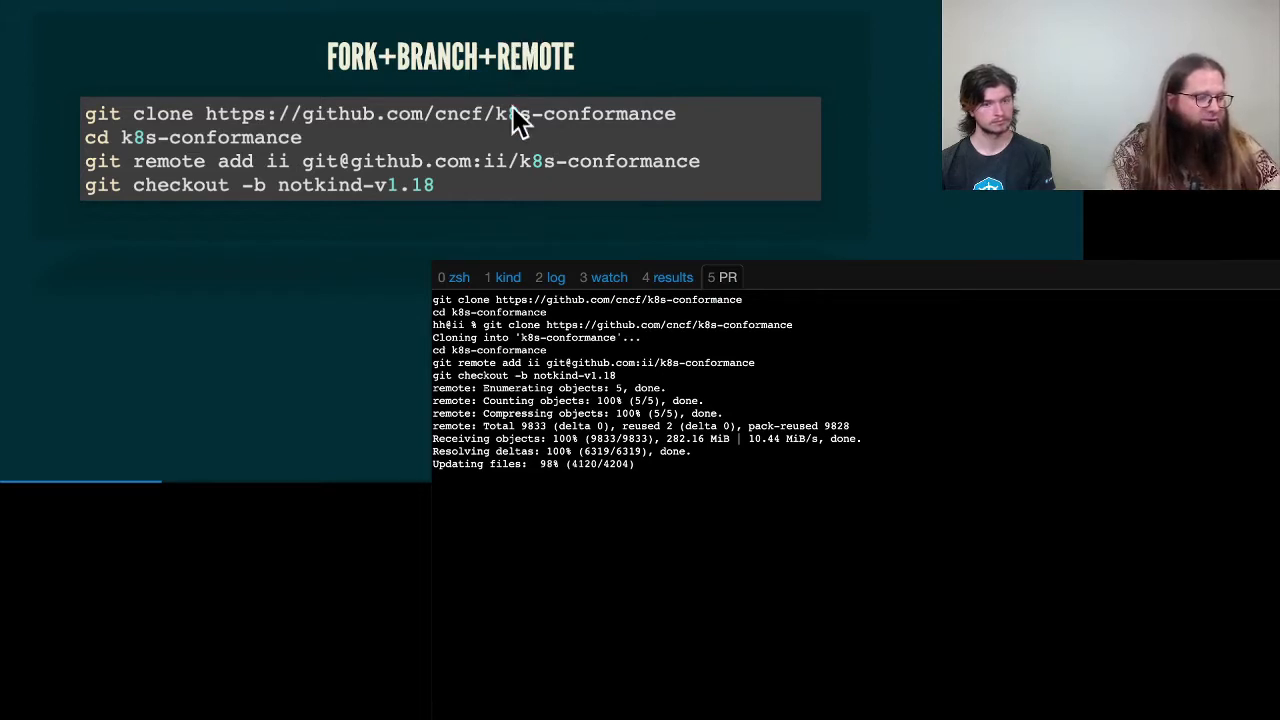
Copy the notkind results into v1.18/notkind, commit them and push branch notkind-v1.18 to the ii fork.
{"action": "key", "text": "space"}
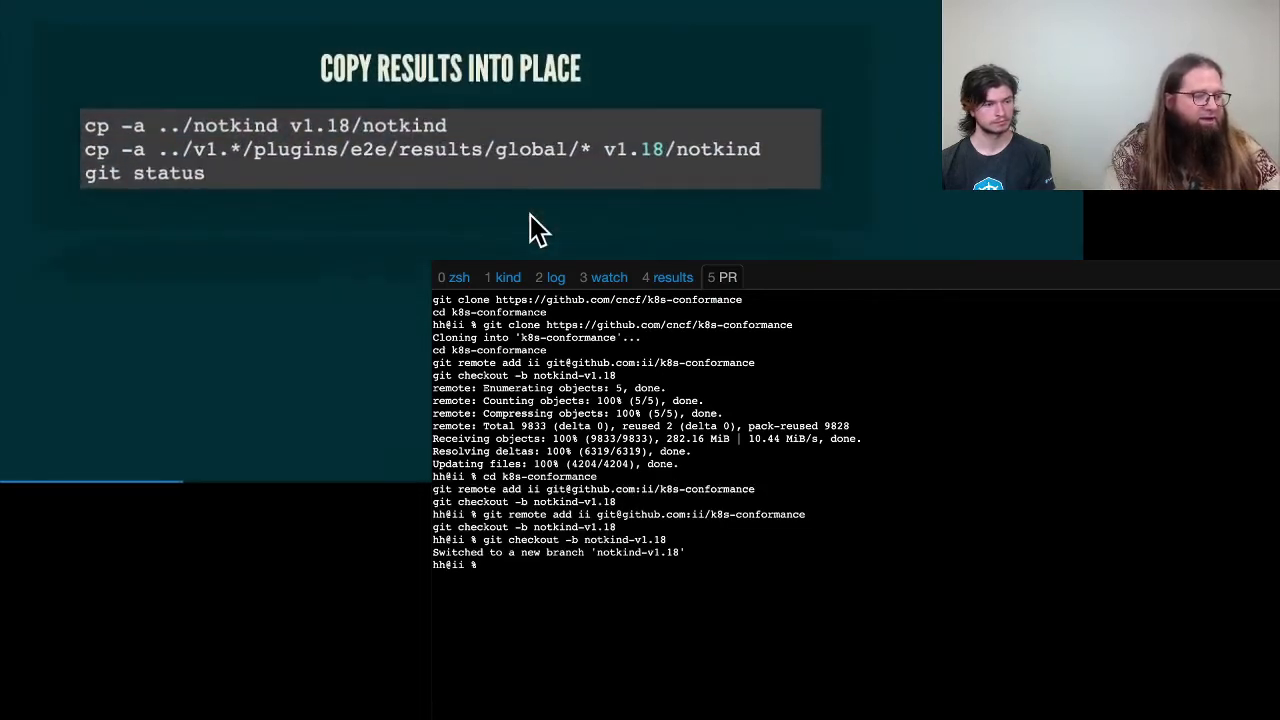
{"action": "type", "text": "cp -a ../notkind v1.18/notkind cp -a ../v1.*/plugins/e2e/results/global/* v1.18/notkind git status"}
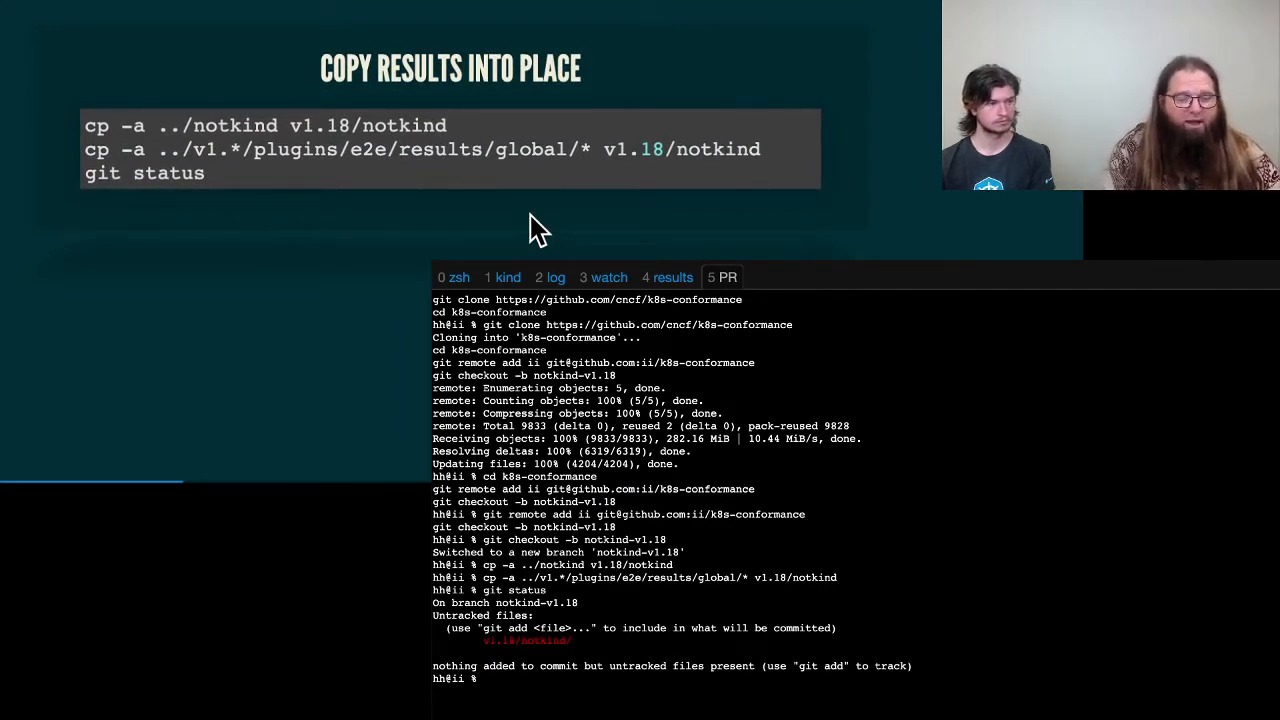
{"action": "key", "text": "space"}
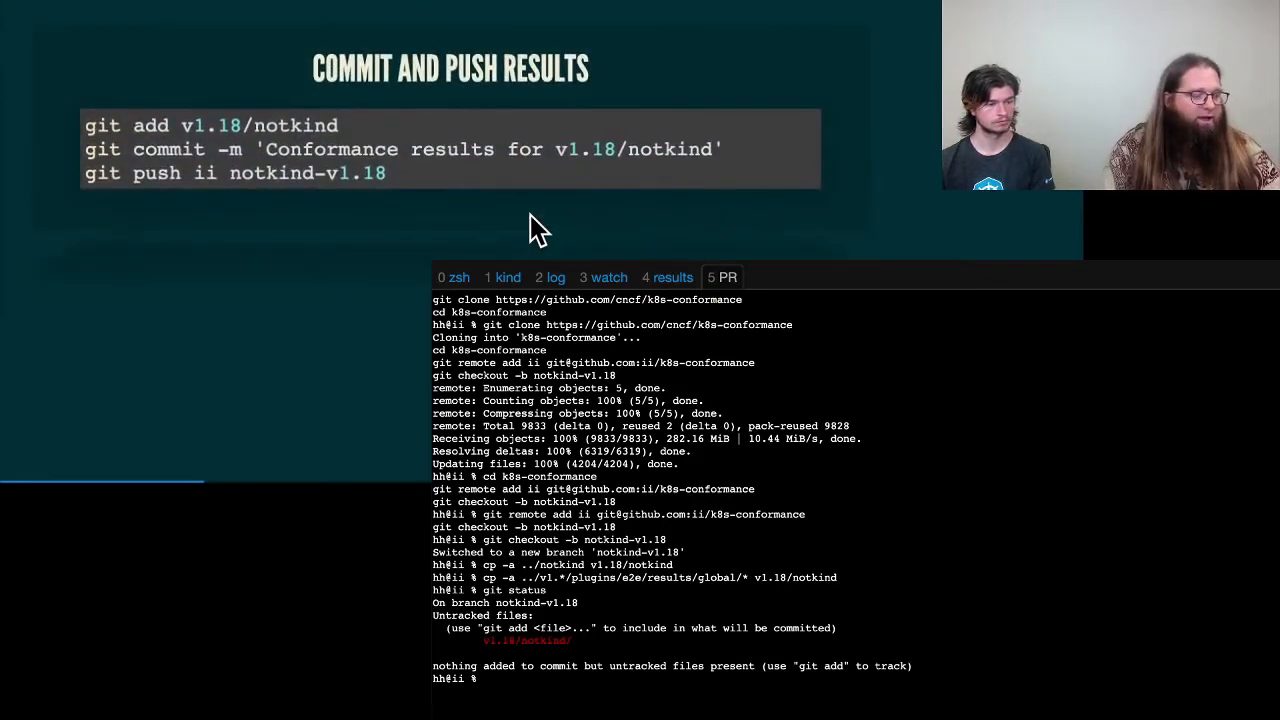
{"action": "type", "text": "git add v1.18/notkind git commit -m 'Conformance results for v1.18/notkind' git push ii notkind-v1.18"}
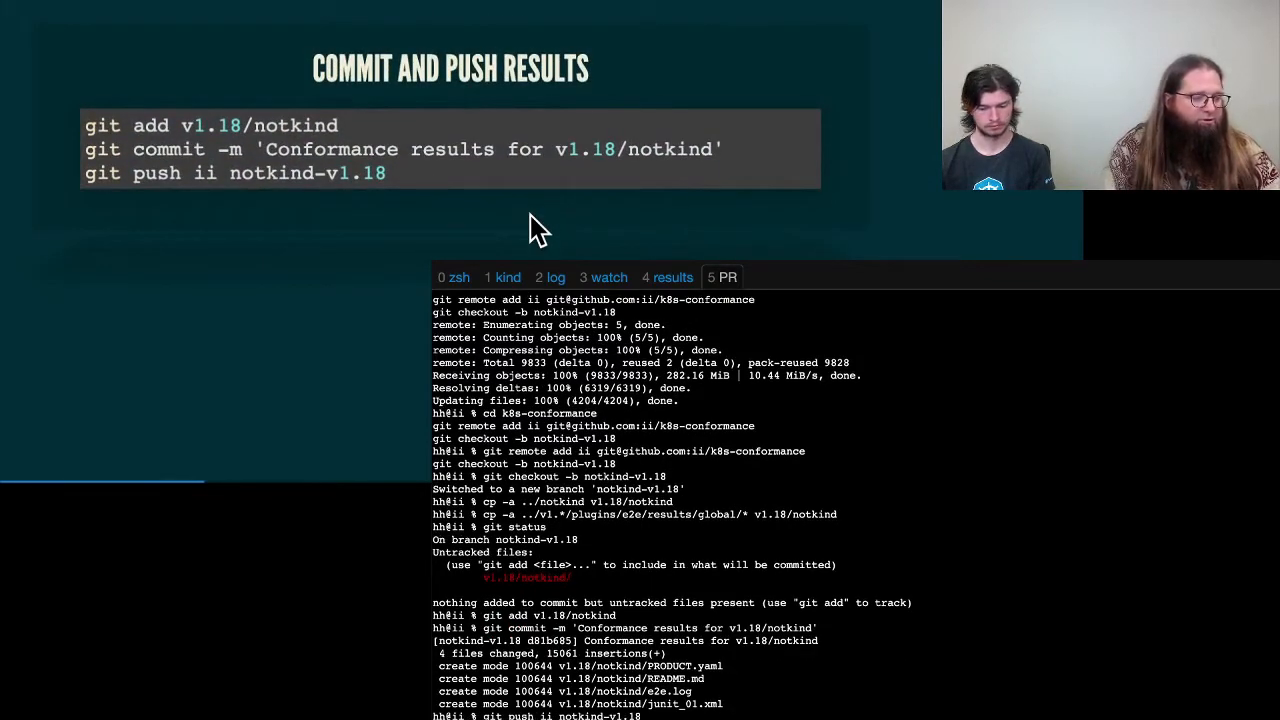
Reach the Open a PR slide and follow its GitHub compare link in a new tab.
{"action": "key", "text": "space"}
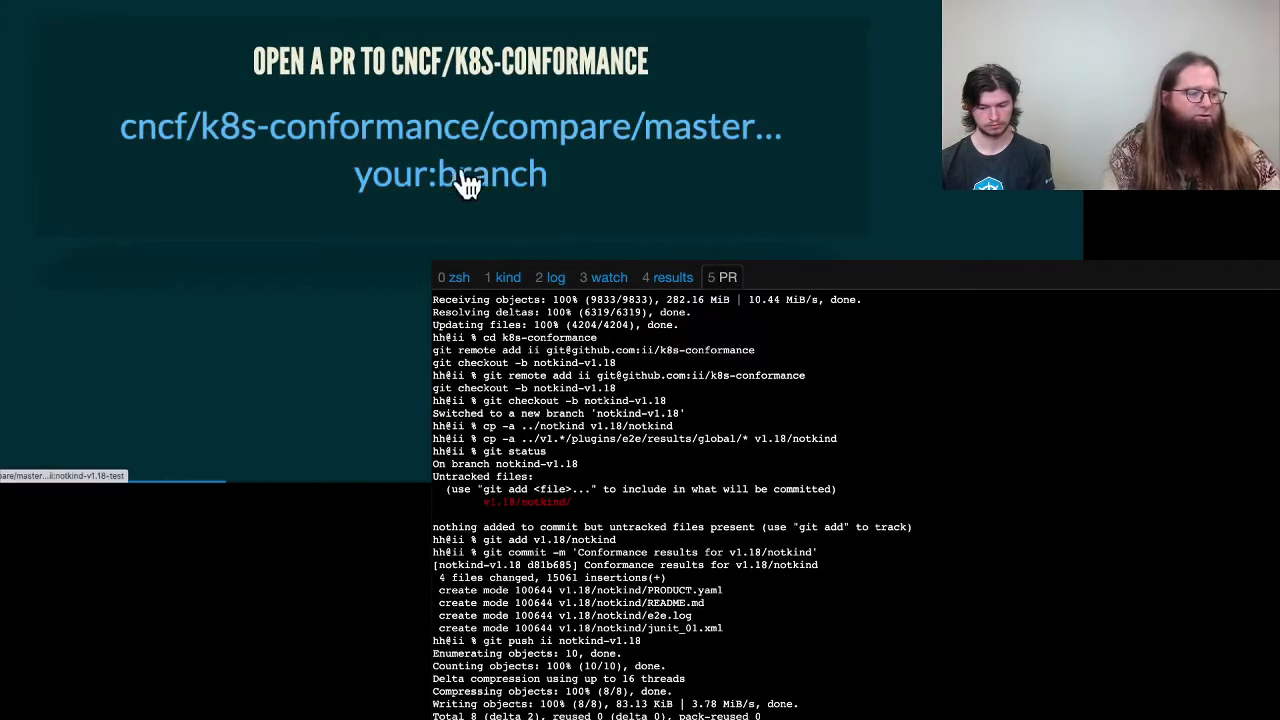
{"action": "right_click", "coordinate": [468, 183]}
{"action": "left_click", "coordinate": [477, 196]}
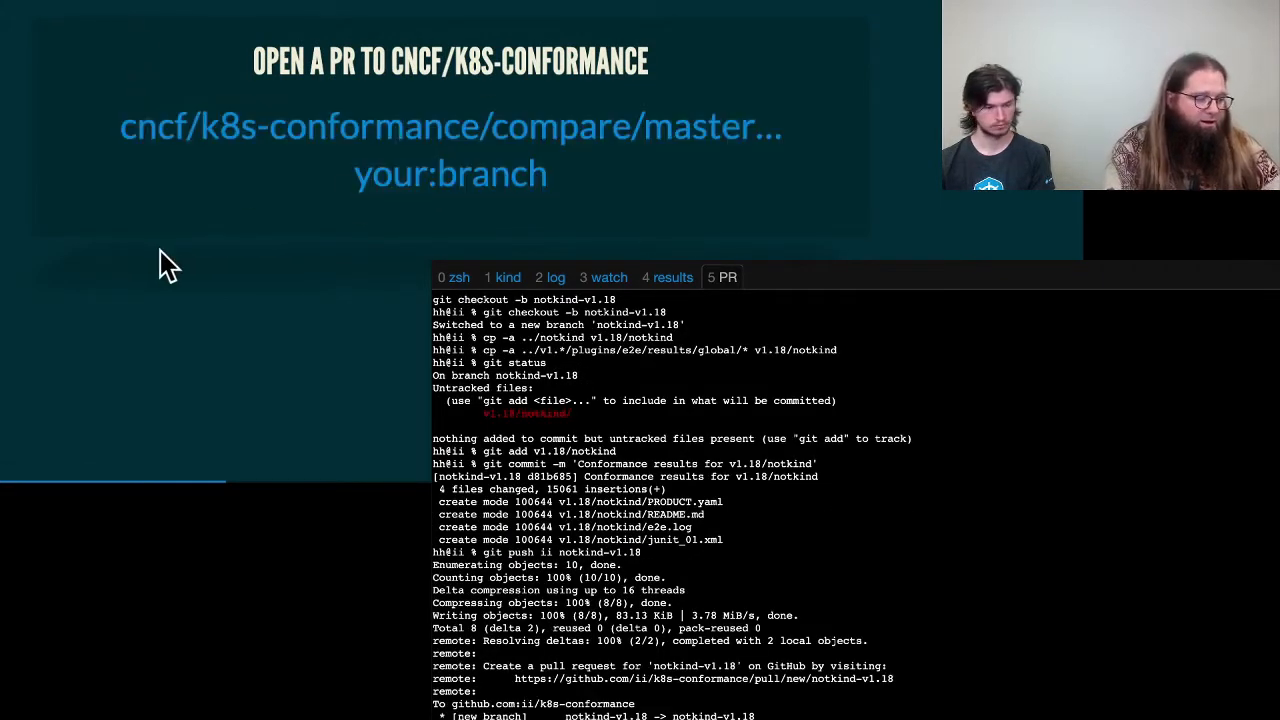
Switch to the GitHub comparison page for the notkind-v1.18 branch.
{"action": "key", "text": "ctrl+Tab"}
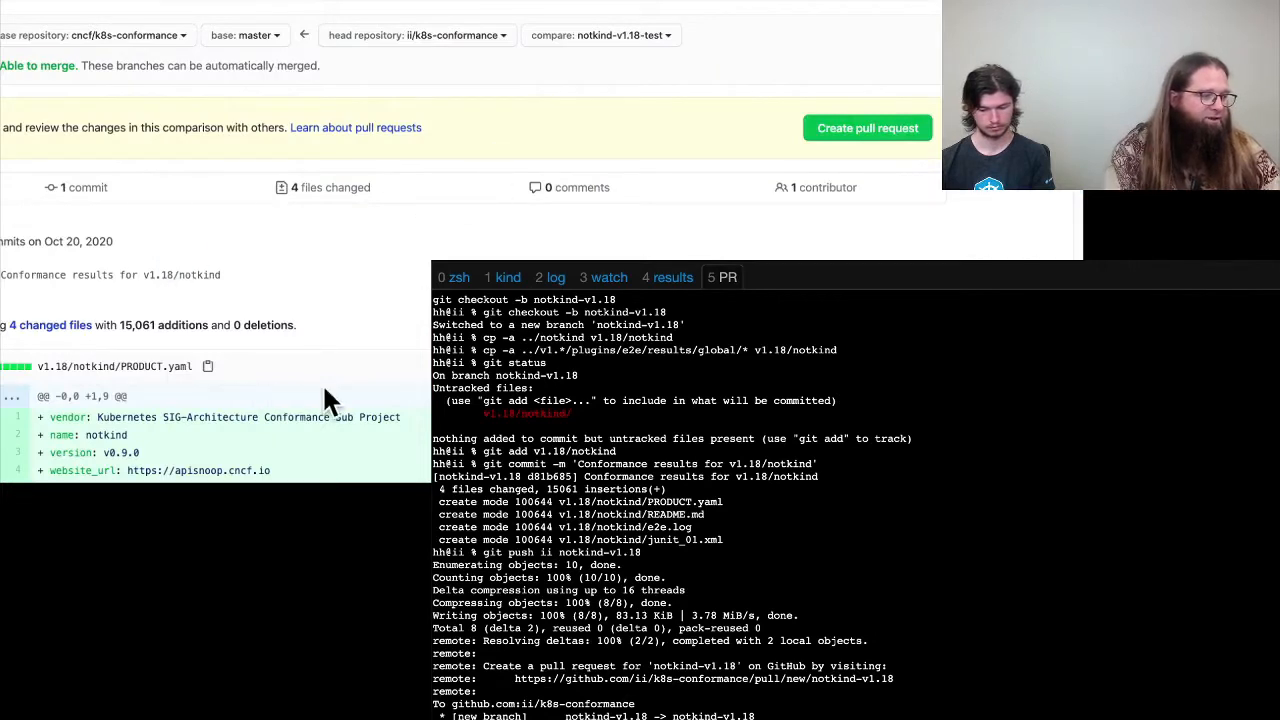
{"action": "scroll", "coordinate": [330, 400], "scroll_direction": "down", "scroll_amount": 5}
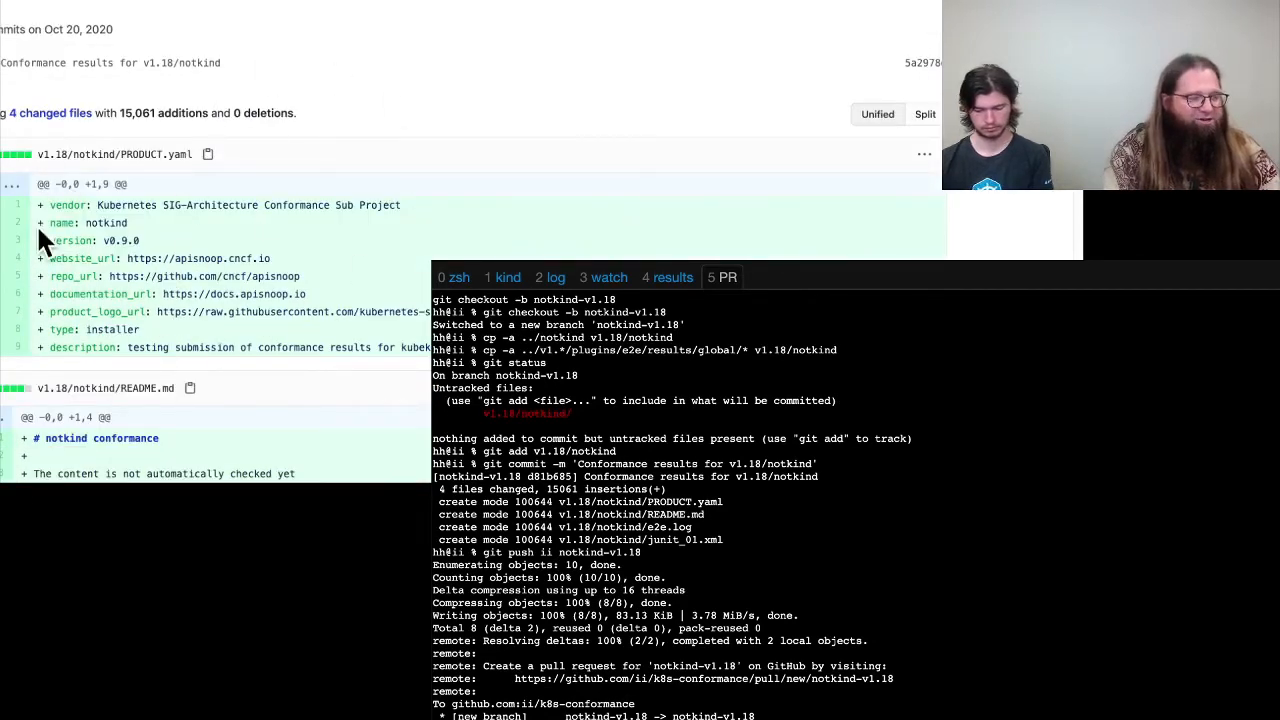
{"action": "scroll", "coordinate": [344, 425], "scroll_direction": "down", "scroll_amount": 3}
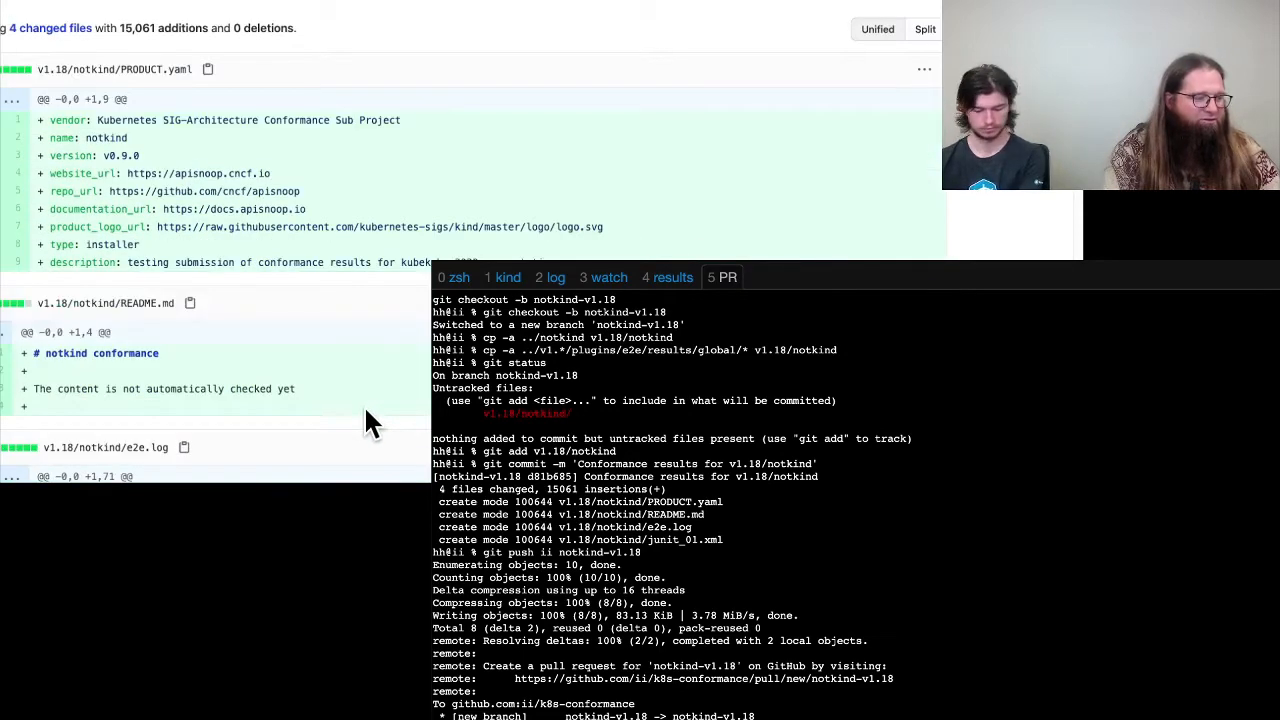
{"action": "scroll", "coordinate": [363, 404], "scroll_direction": "down", "scroll_amount": 3}
{"action": "scroll", "coordinate": [256, 188], "scroll_direction": "down", "scroll_amount": 1}
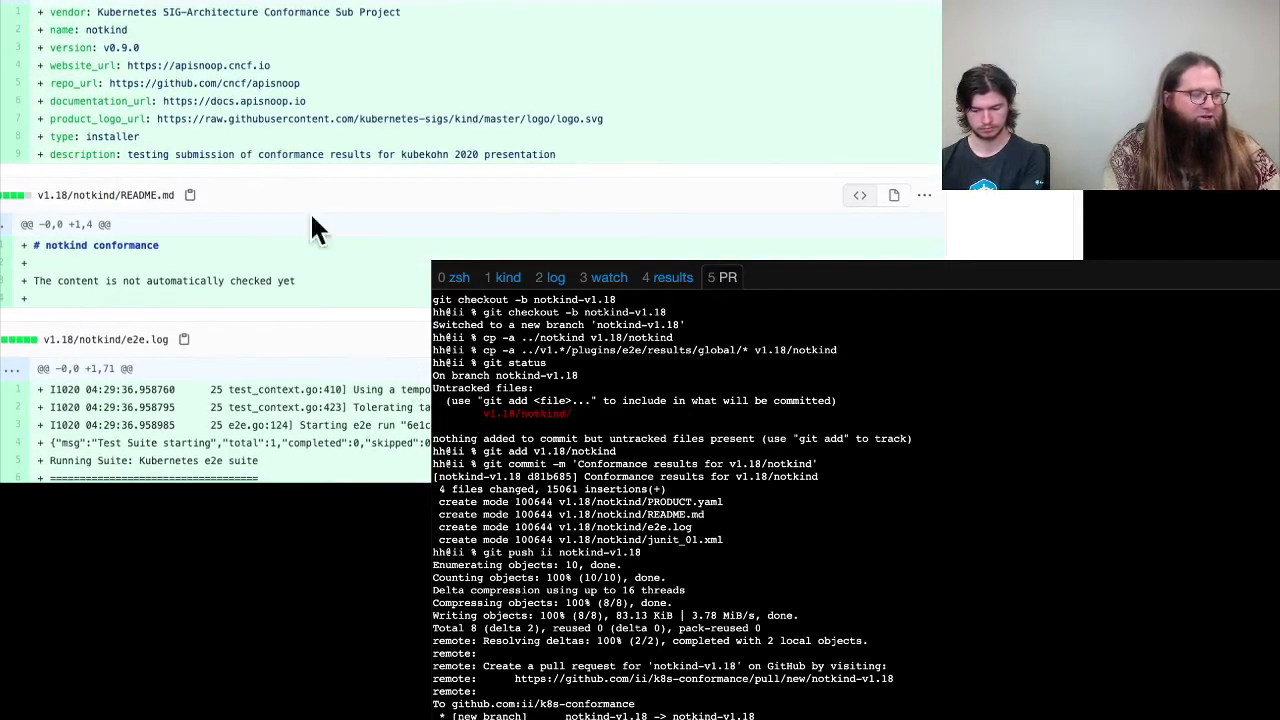
{"action": "scroll", "coordinate": [342, 372], "scroll_direction": "down", "scroll_amount": 3}
{"action": "scroll", "coordinate": [342, 376], "scroll_direction": "down", "scroll_amount": 3}
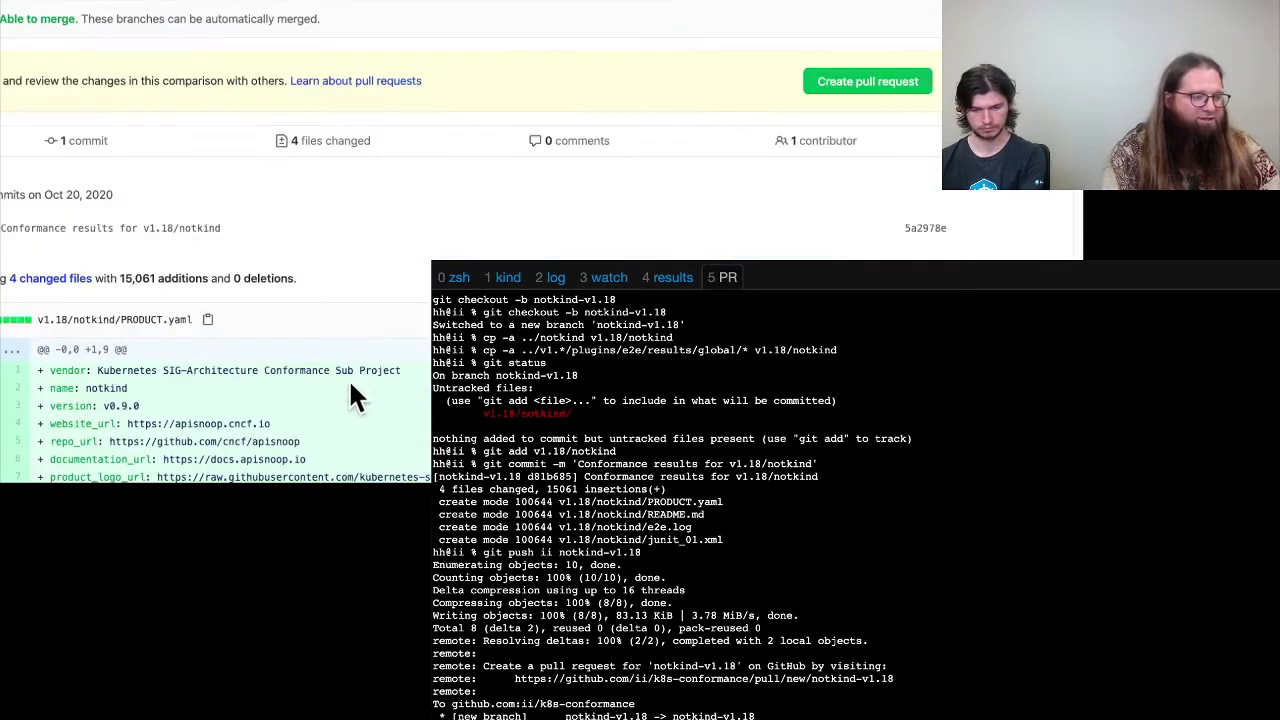
{"action": "scroll", "coordinate": [349, 378], "scroll_direction": "up", "scroll_amount": 15}
Start the pull request, select the pre-submission checklist and set the base repository to cncf-infra/k8s-conformance.
{"action": "left_click", "coordinate": [848, 128]}
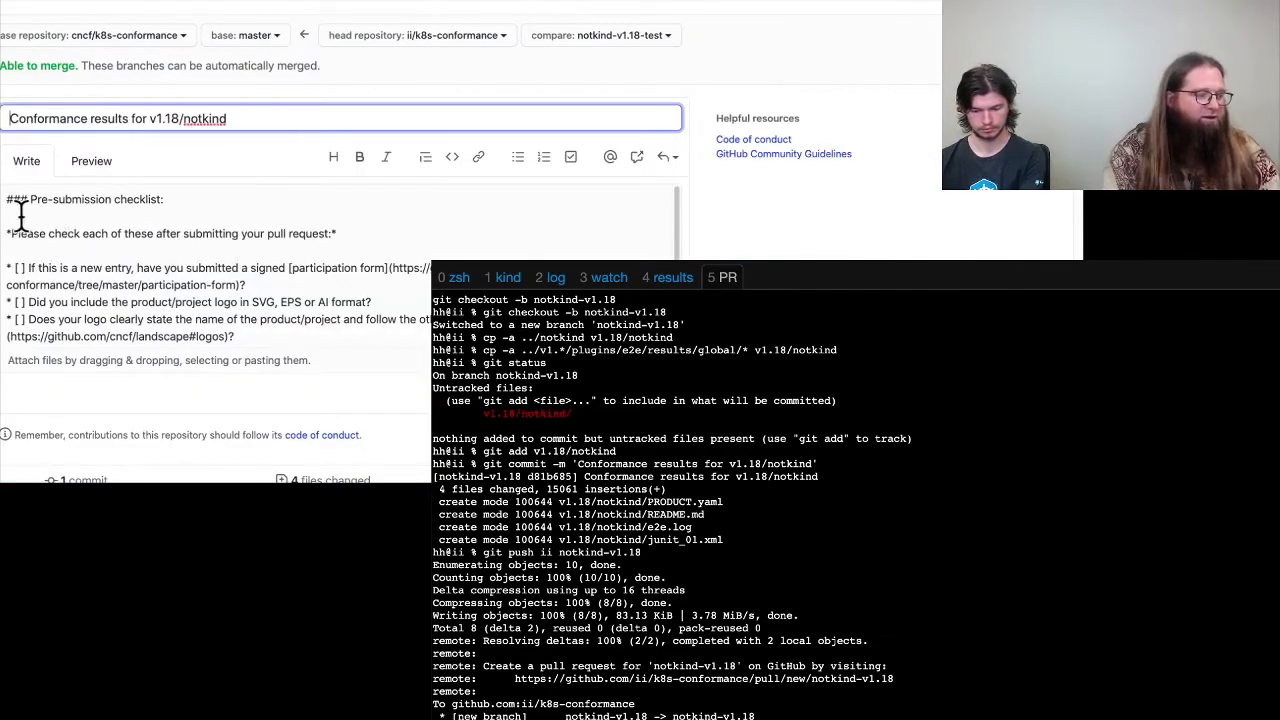
{"action": "triple_click", "coordinate": [100, 270]}
{"action": "left_click_drag", "start_coordinate": [285, 330], "coordinate": [73, 222]}
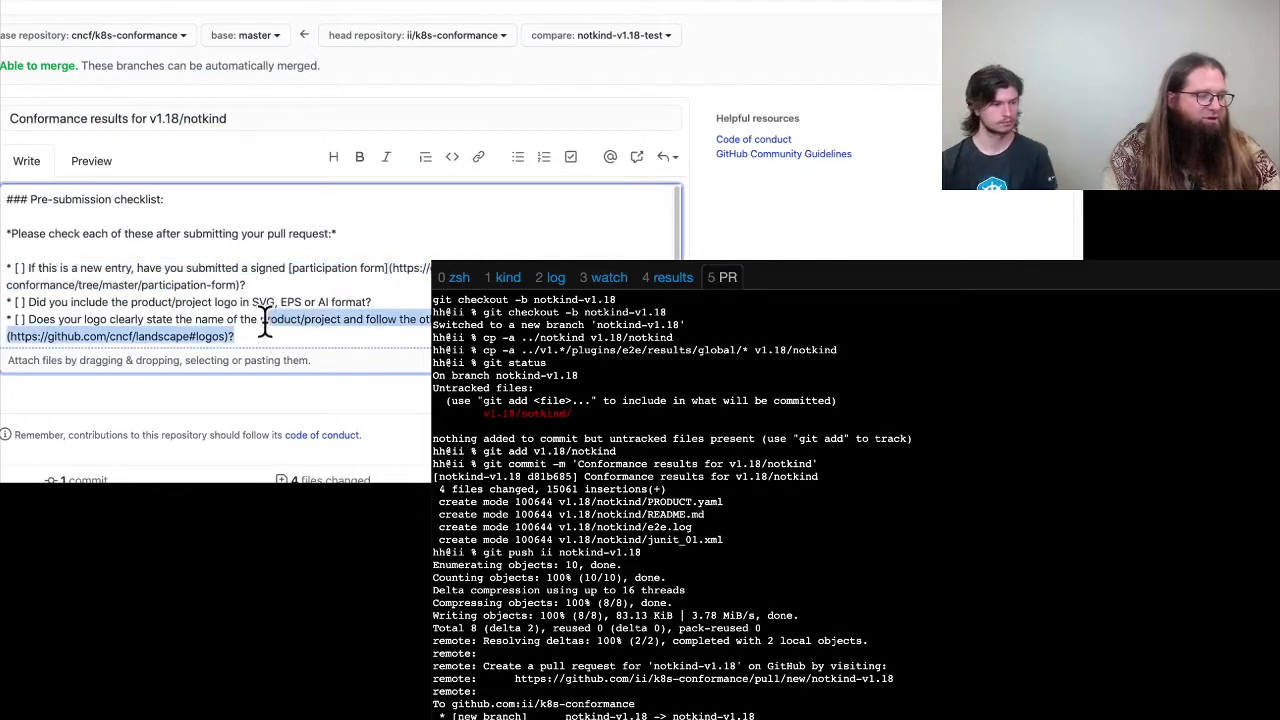
{"action": "left_click", "coordinate": [178, 36]}
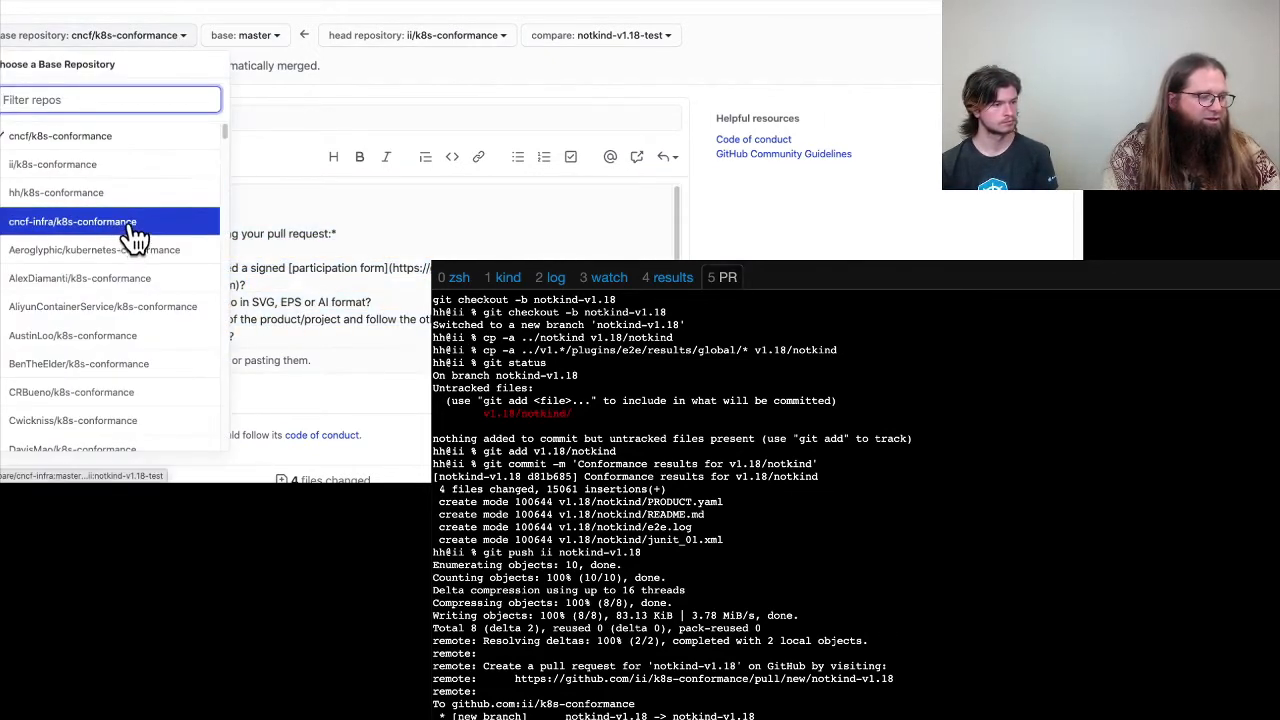
{"action": "left_click", "coordinate": [135, 225]}
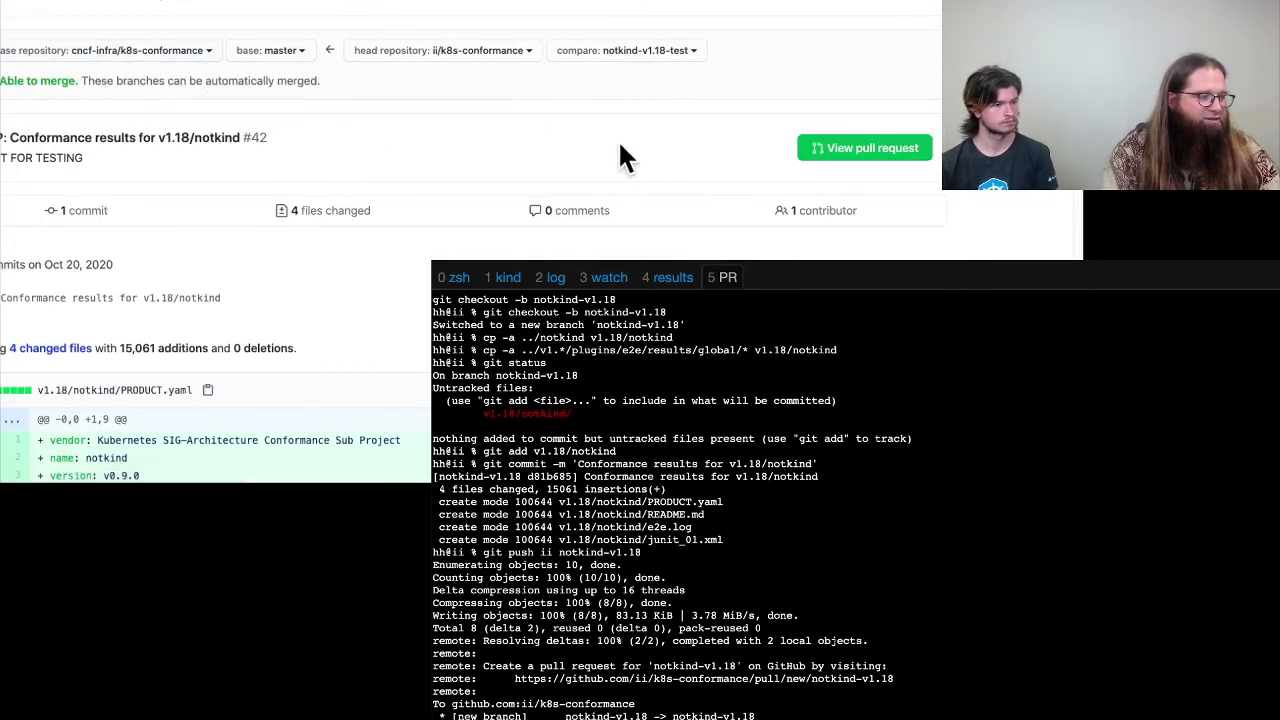
View pull request #42, then move the deck to the slide on the PR's contents.
{"action": "left_click", "coordinate": [828, 155]}
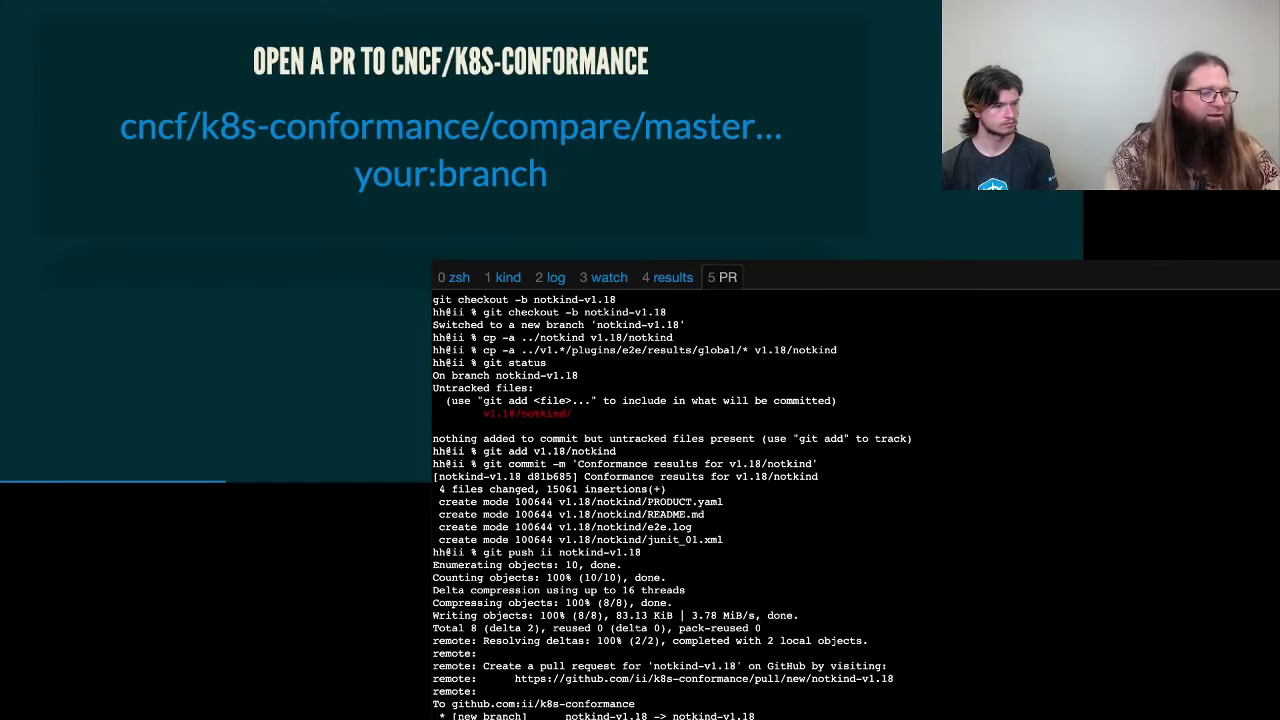
{"action": "key", "text": "space"}
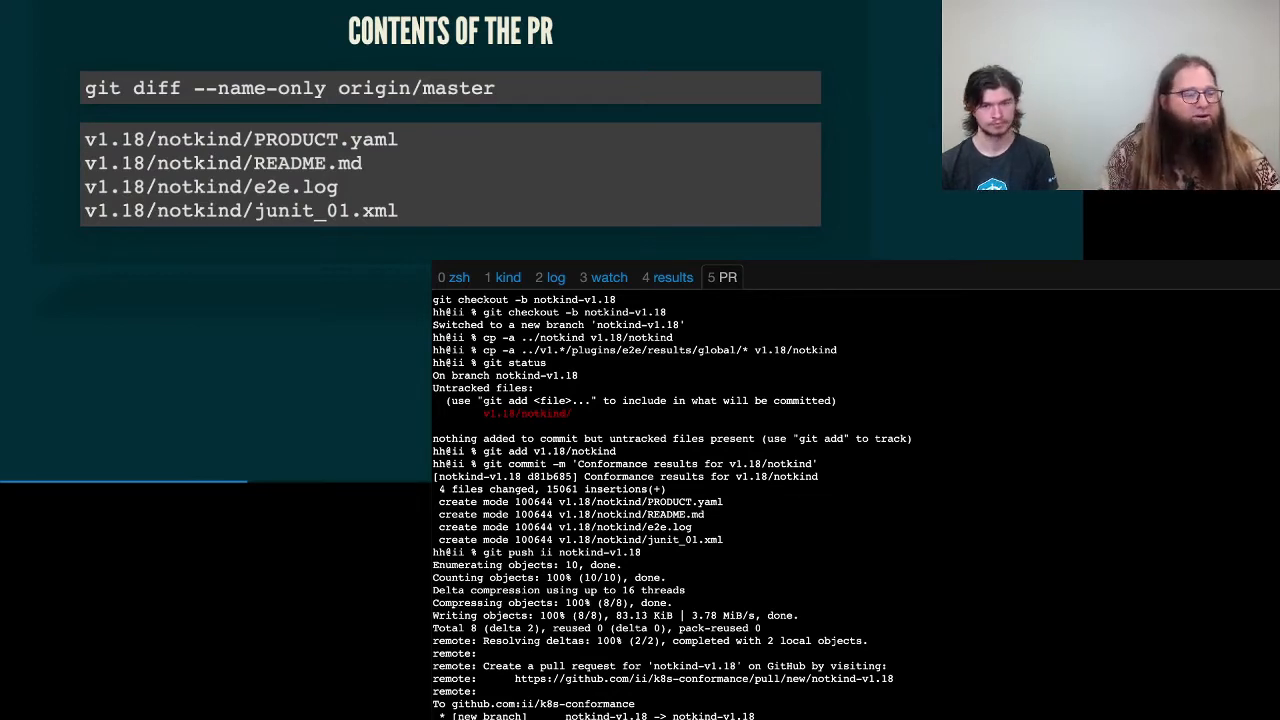
Advance the deck to the Deep Dive slide on conformance coverage gaps.
{"action": "key", "text": "space"}
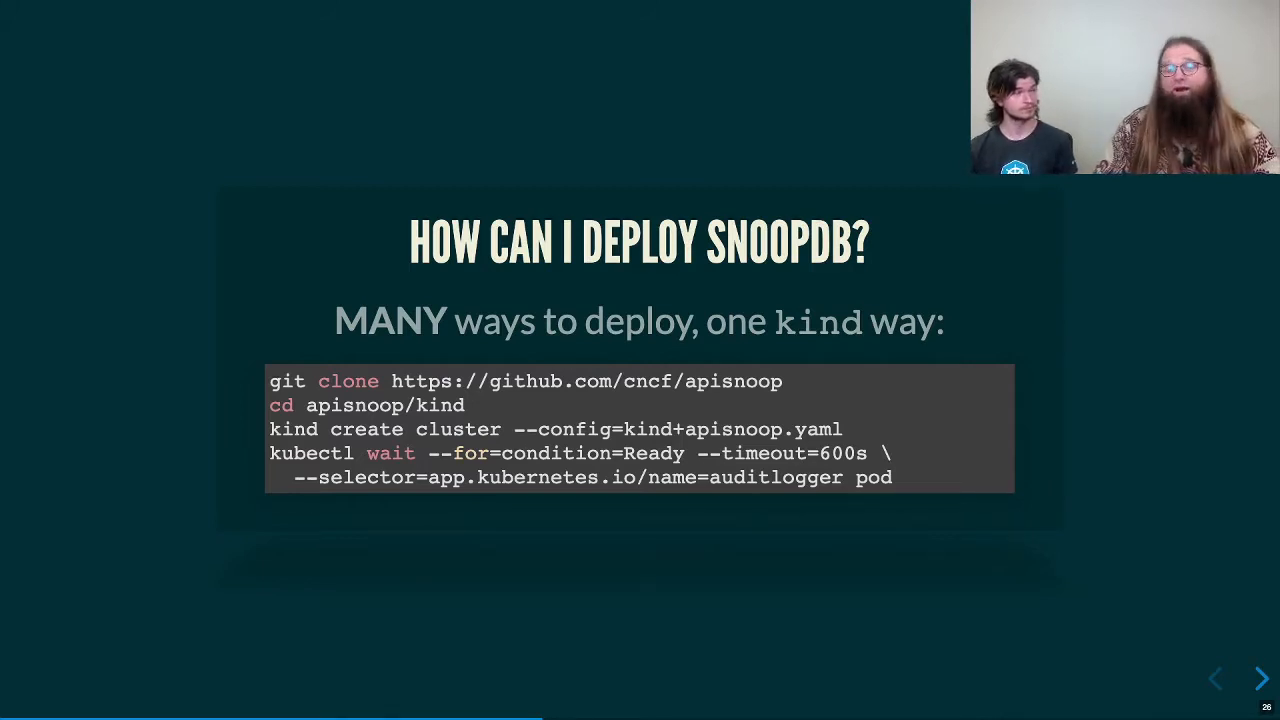
Advance the deck to the Schemas slide on loading the K8s API into SQL.
{"action": "key", "text": "Right"}
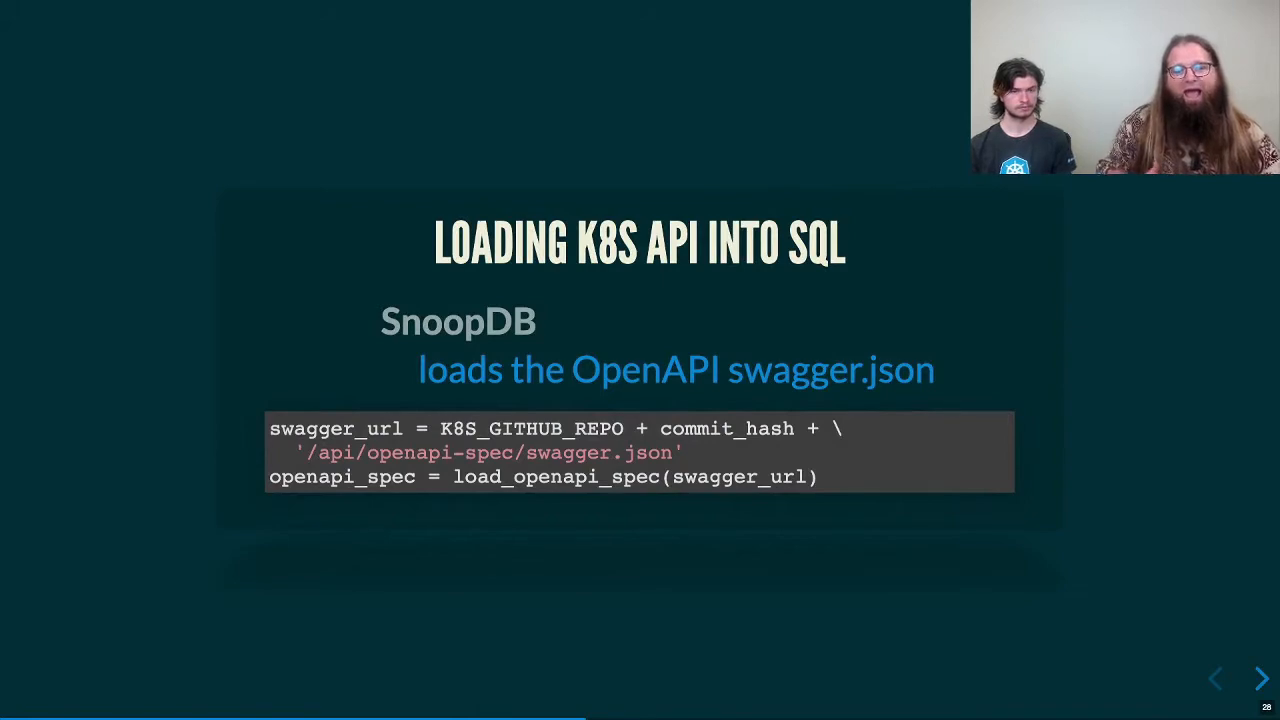
Advance through the OpenAPI table and psql example query slides.
{"action": "key", "text": "Right"}
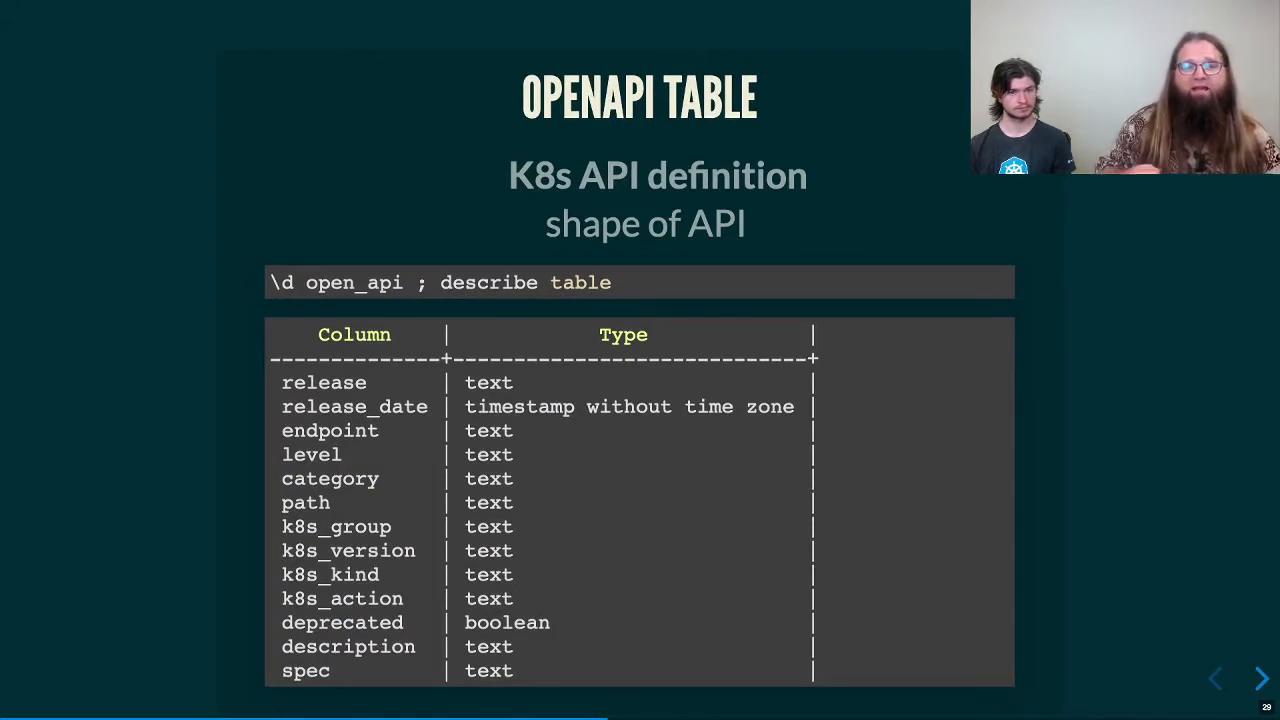
{"action": "key", "text": "Right"}
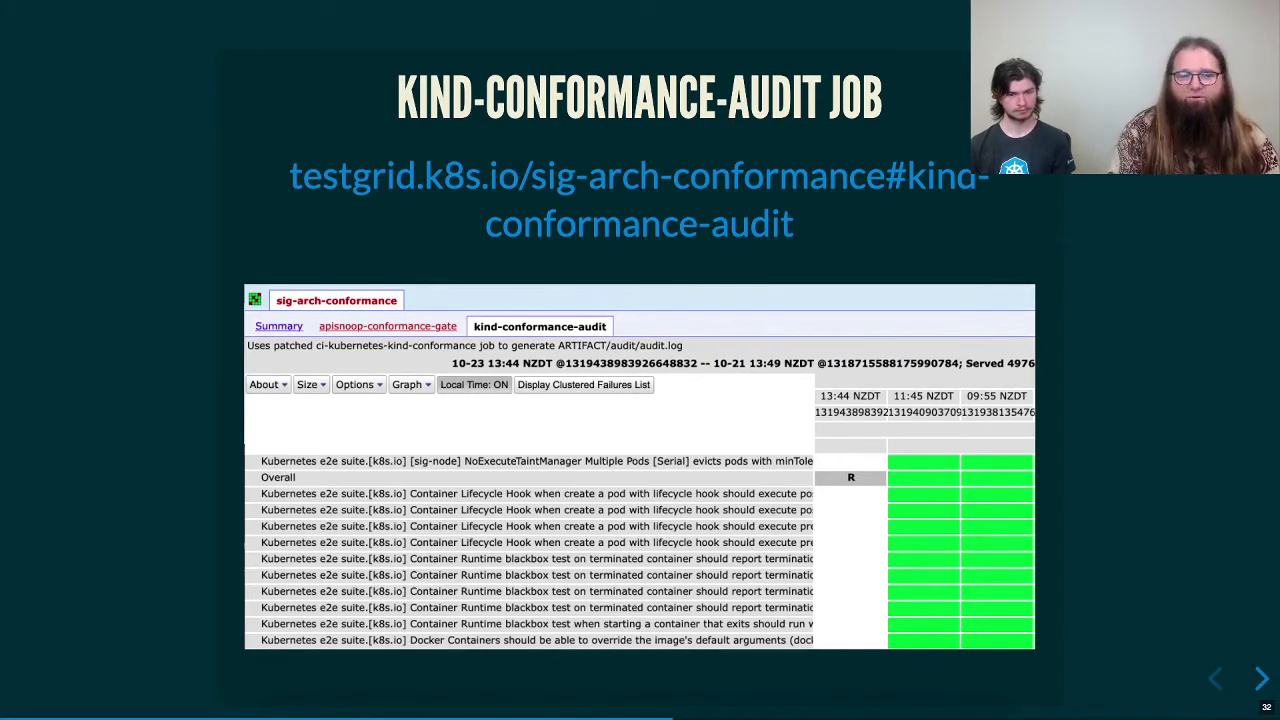
Advance past the kind-conformance-audit job slide to the Prow Job Audit Logs slide.
{"action": "key", "text": "Right"}
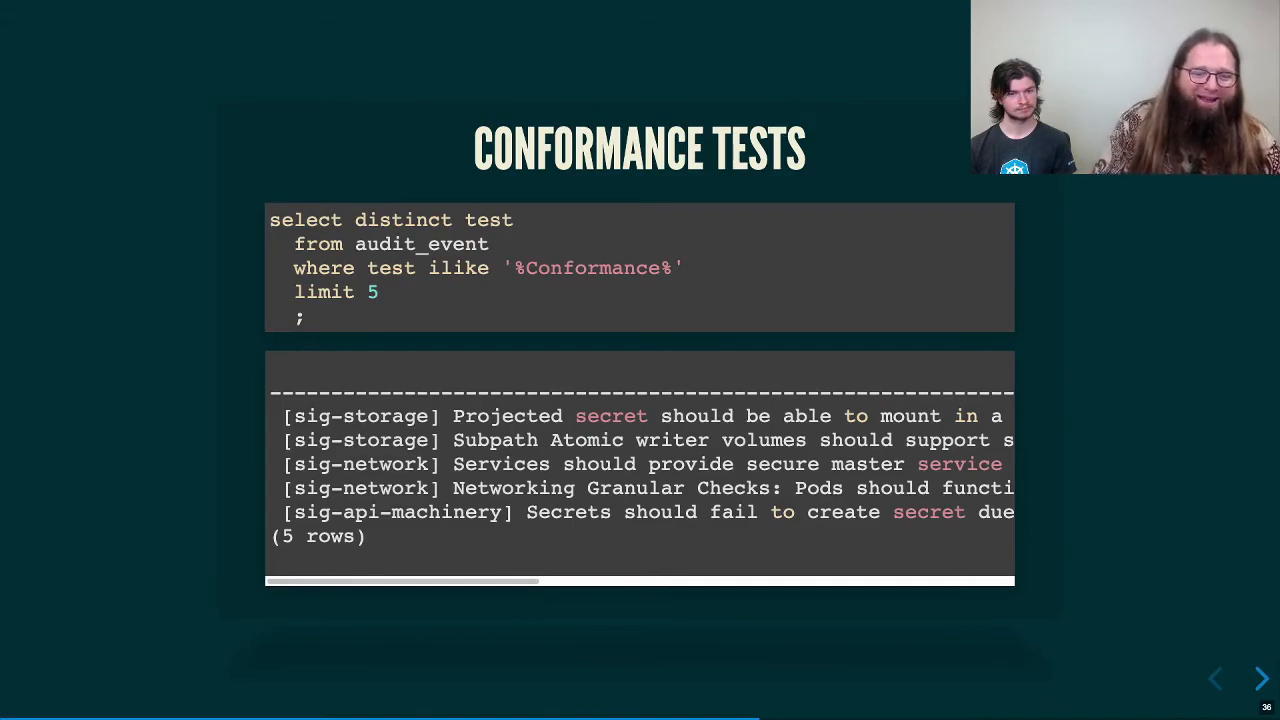
Advance to the slide listing the new endpoints in 1.20.
{"action": "key", "text": "Right"}
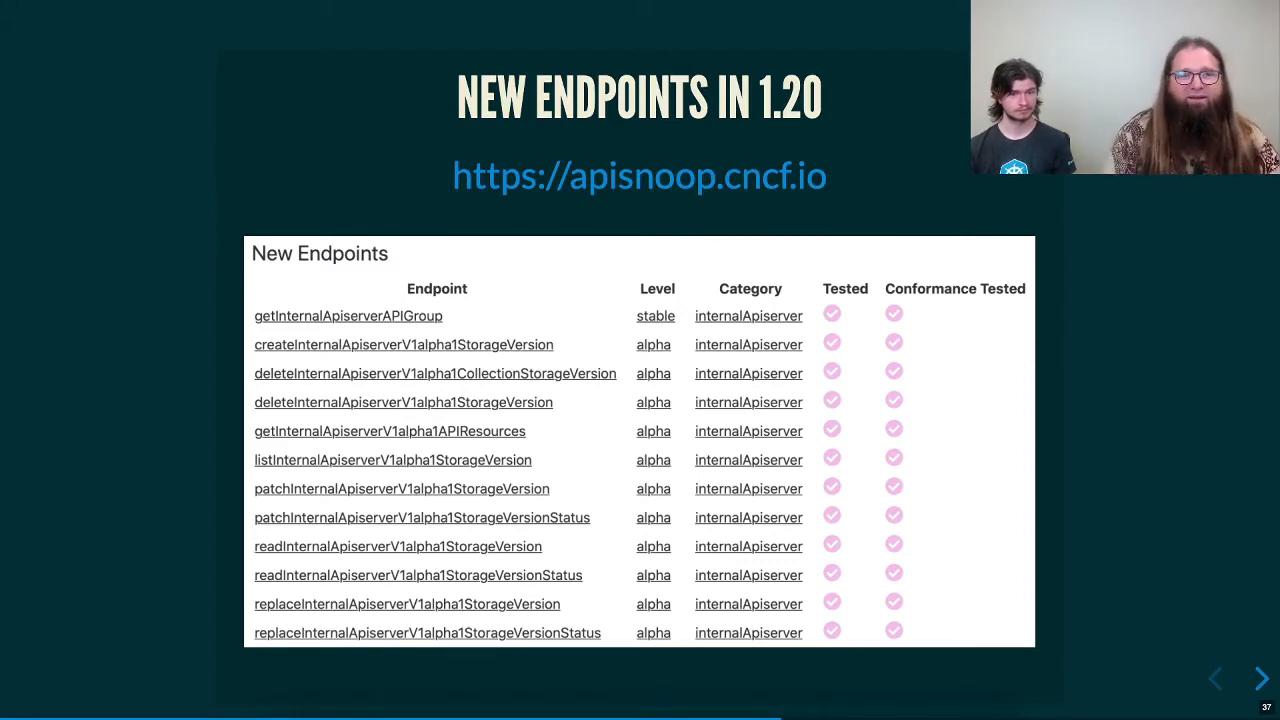
Advance to the next slide toward the Closing Gaps section title.
{"action": "key", "text": "Right"}
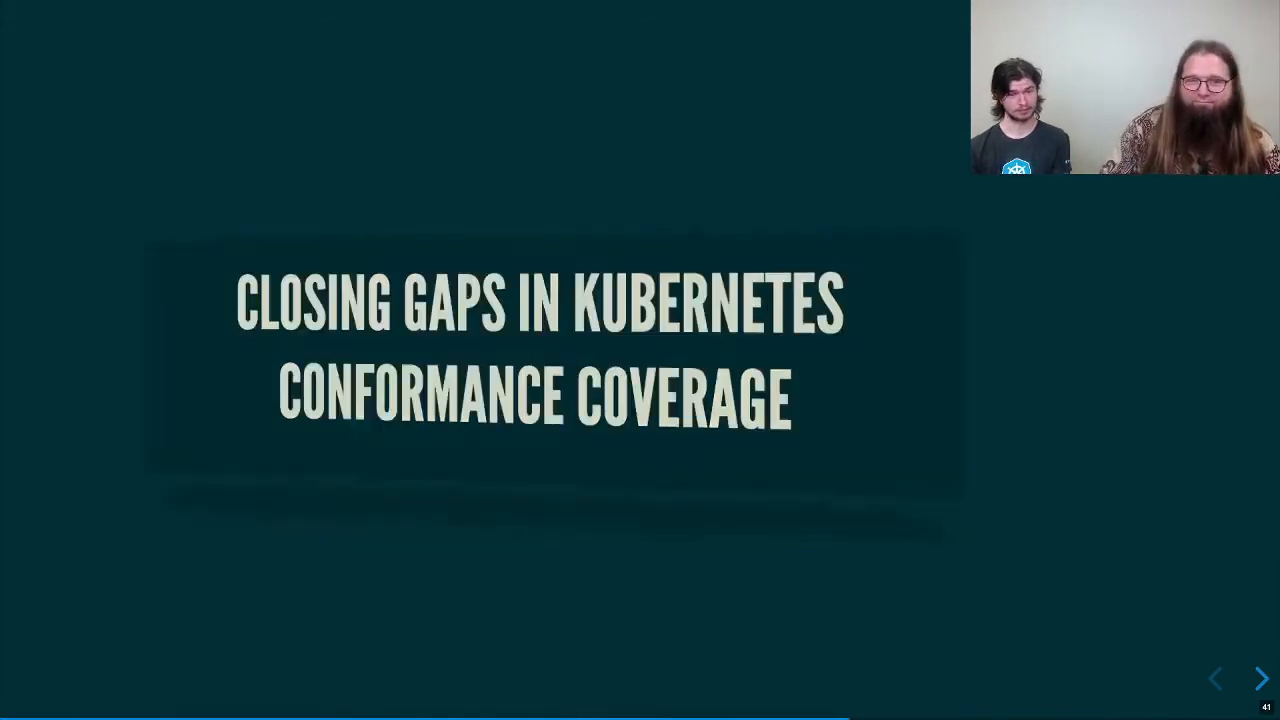
Advance to the Write a Mock Test slide that creates a Pod.
{"action": "key", "text": "Right"}
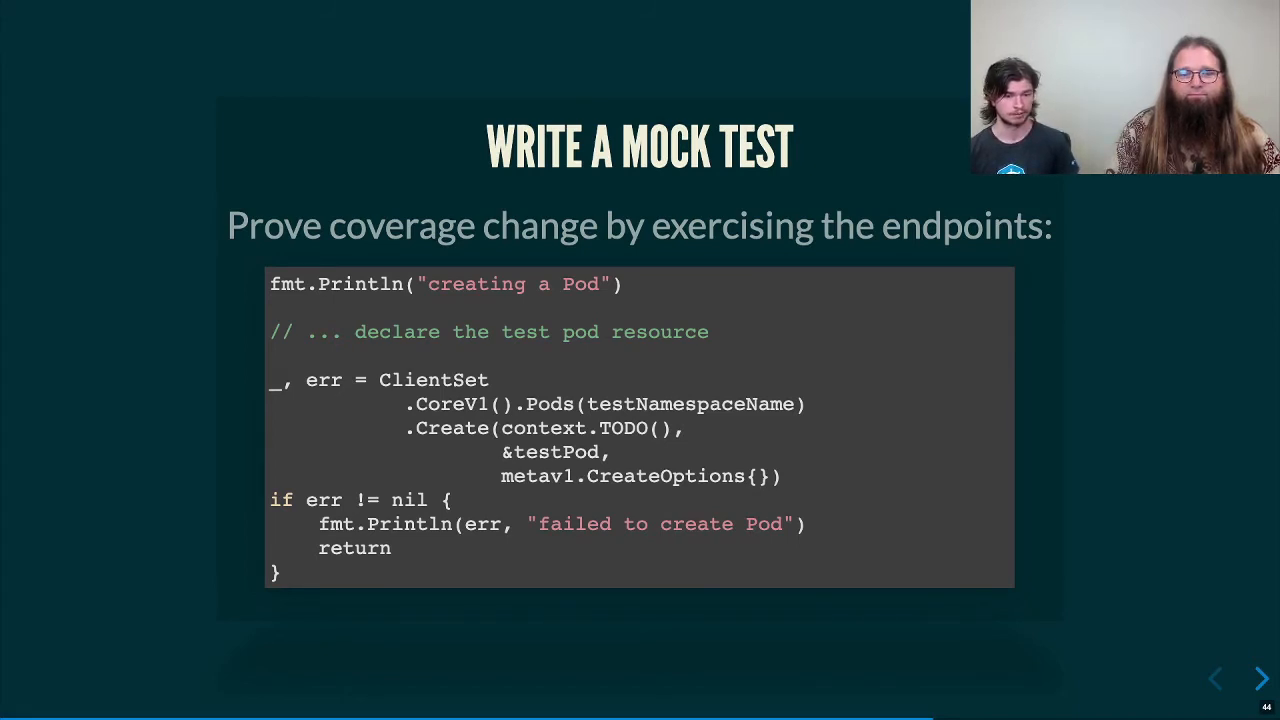
Advance through the coverage validation slide to the endpoint coverage change query slide.
{"action": "key", "text": "Right"}
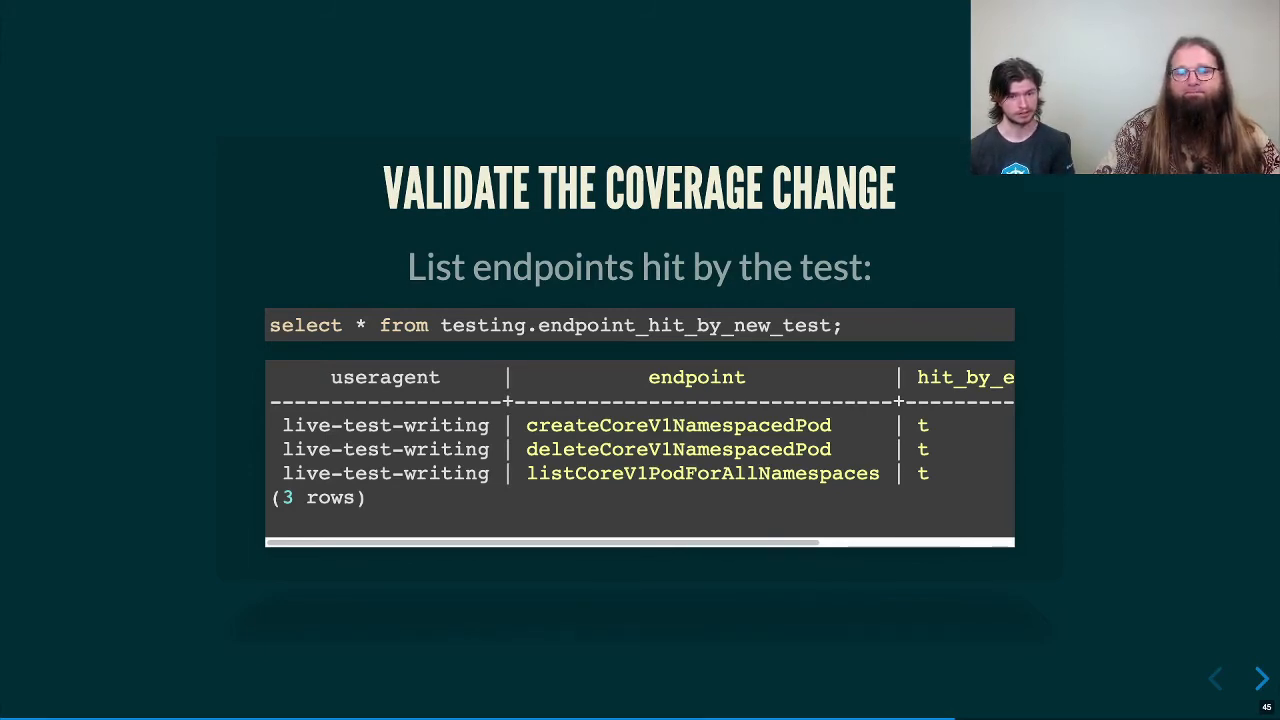
{"action": "key", "text": "Right"}
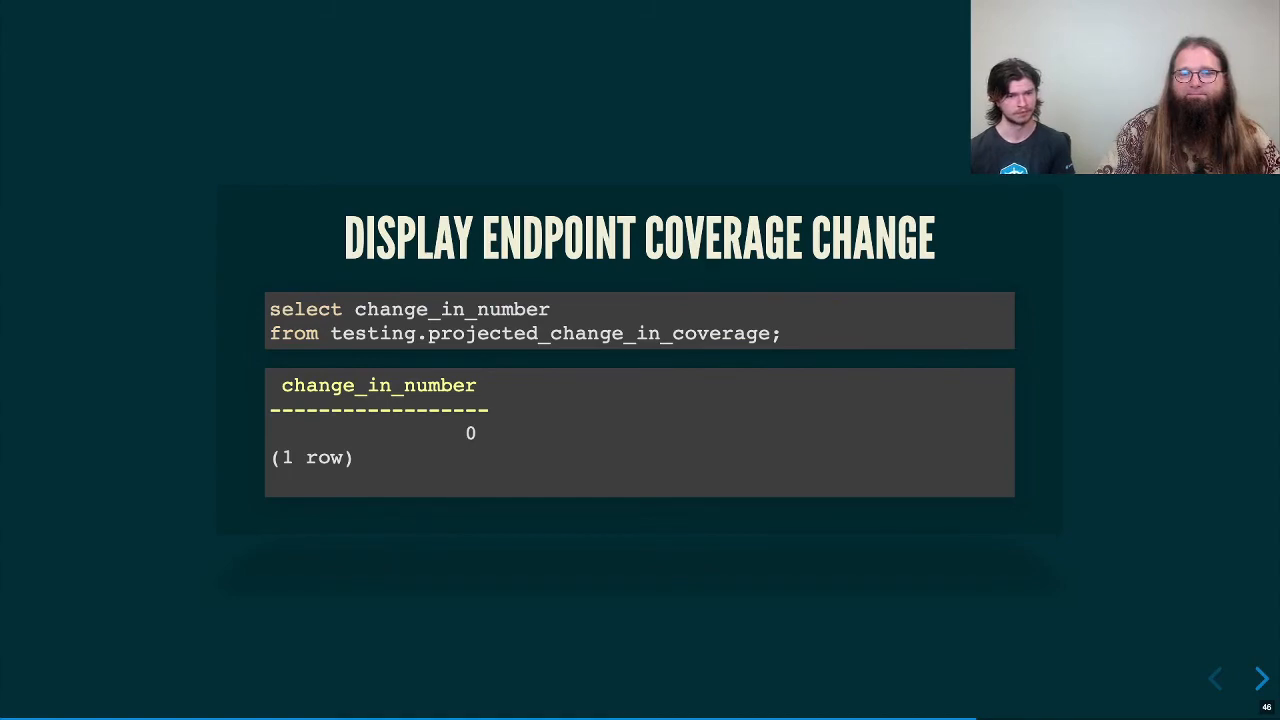
Advance to the Submitting a Mock Ticket slide about GitHub issues.
{"action": "key", "text": "Right"}
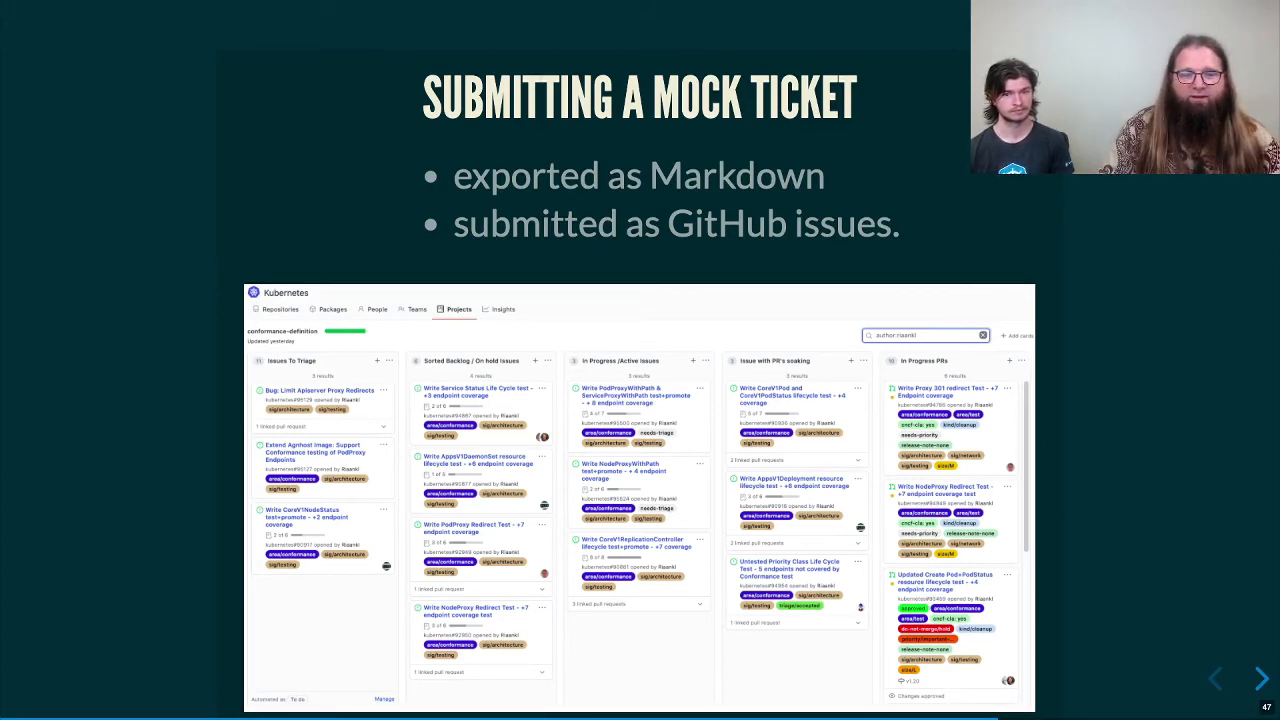
Advance through preventing coverage gaps and conformance gate job to Job Fails and Emails.
{"action": "key", "text": "Right"}
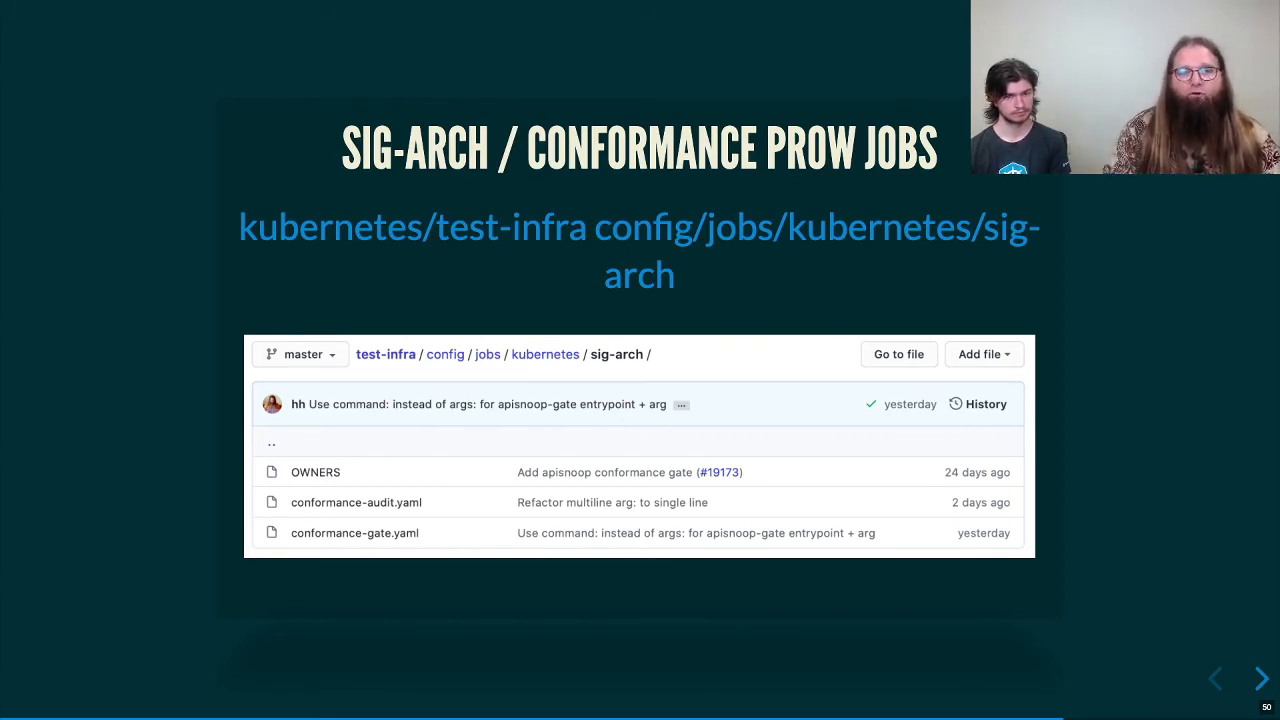
{"action": "key", "text": "Right"}
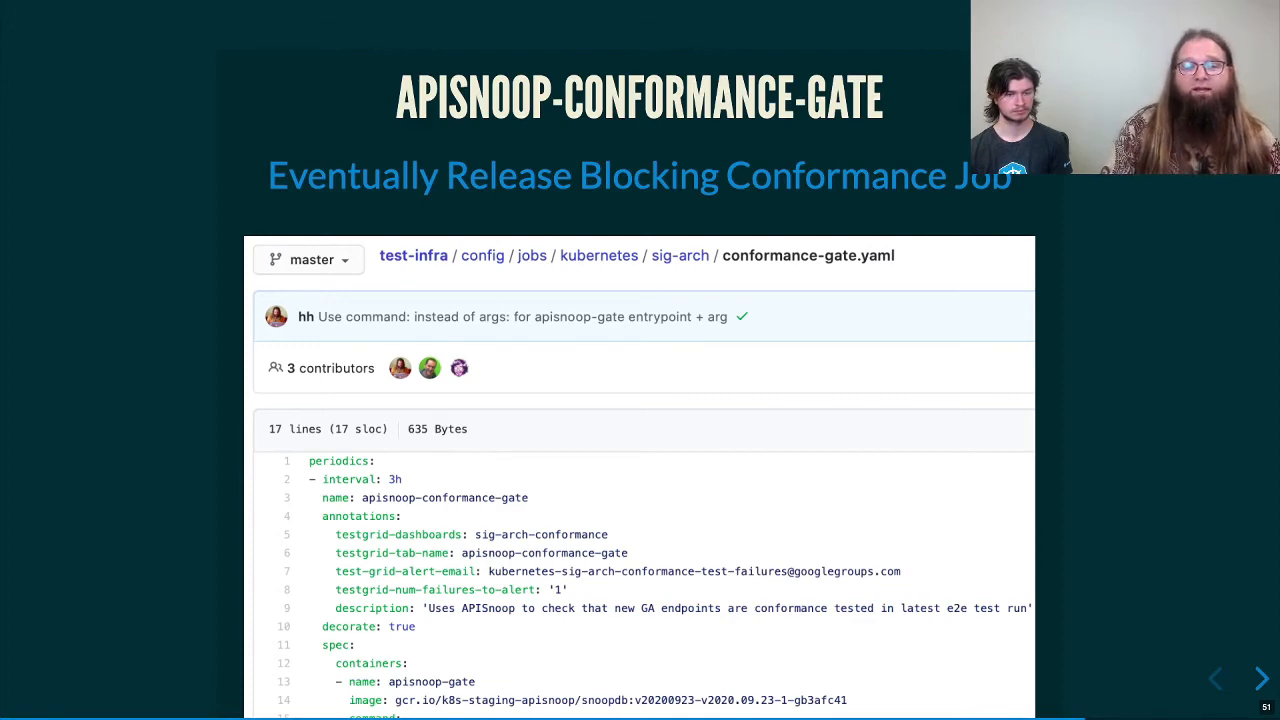
{"action": "key", "text": "Right"}
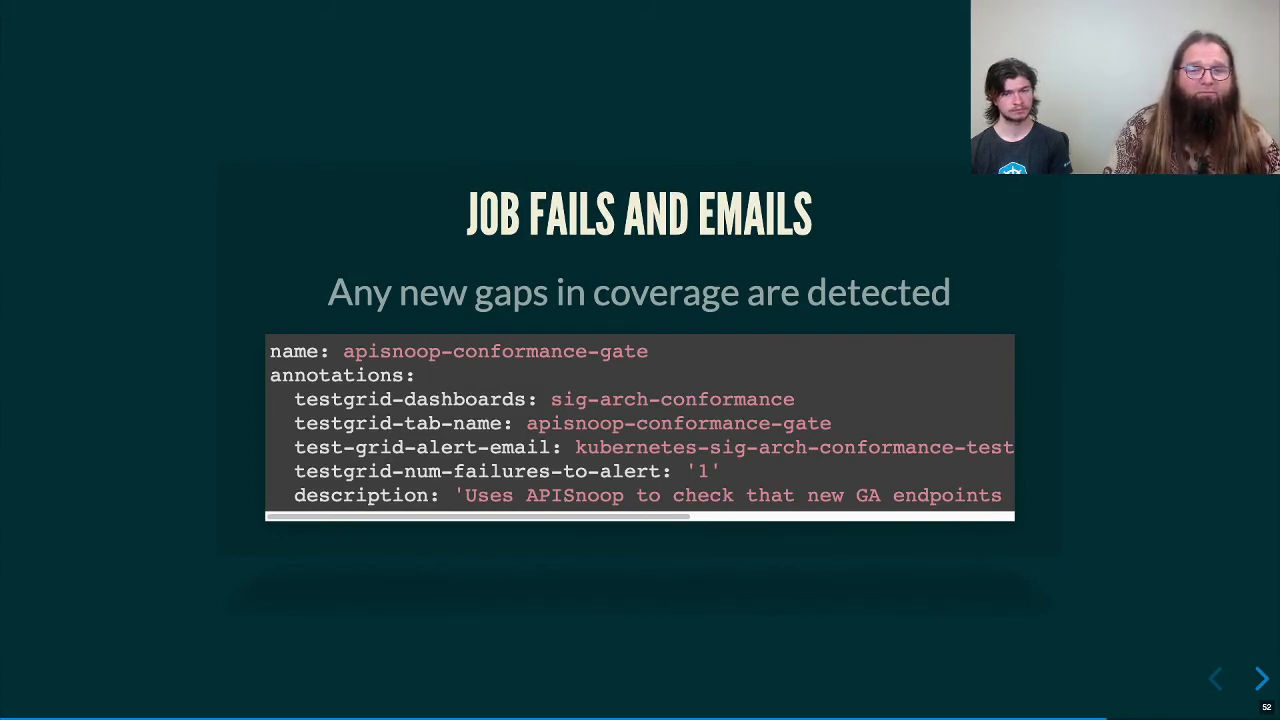
Advance past the Deep Dive Summary to Verifying Conformance Submissions.
{"action": "key", "text": "Right"}
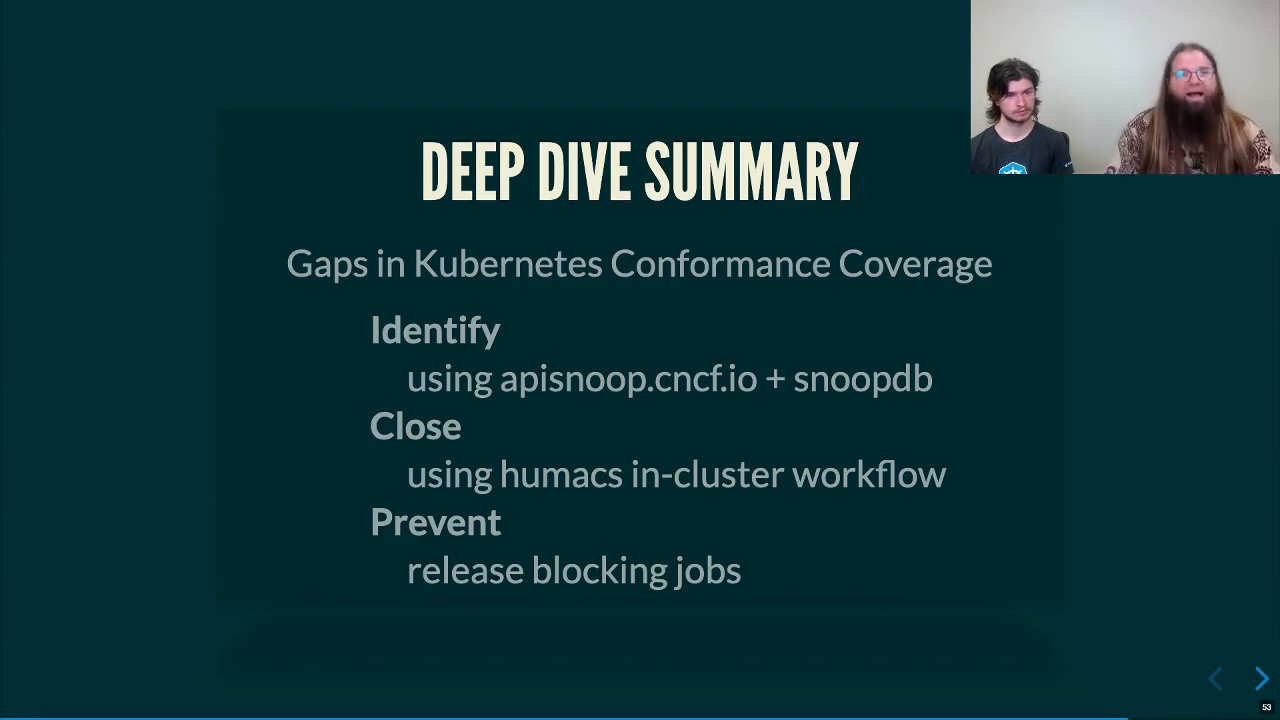
{"action": "key", "text": "Right"}
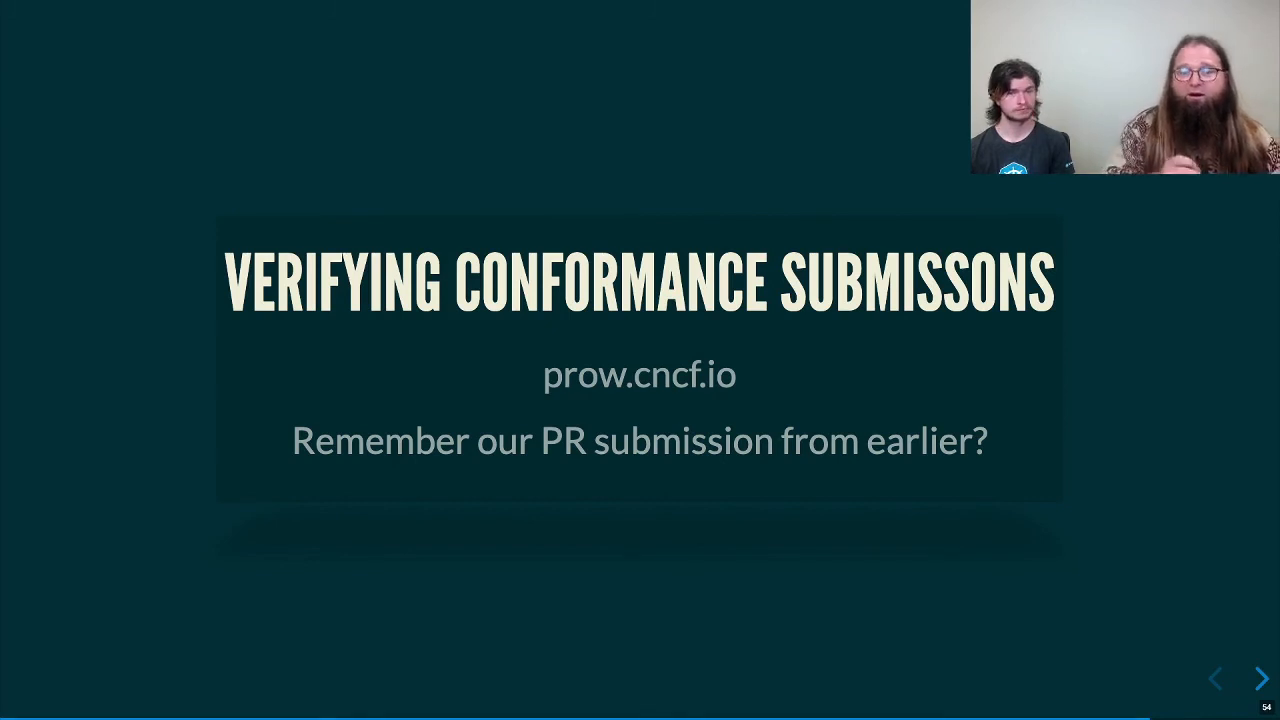
Advance through the Results Submitted and CI comments slides.
{"action": "key", "text": "Right"}
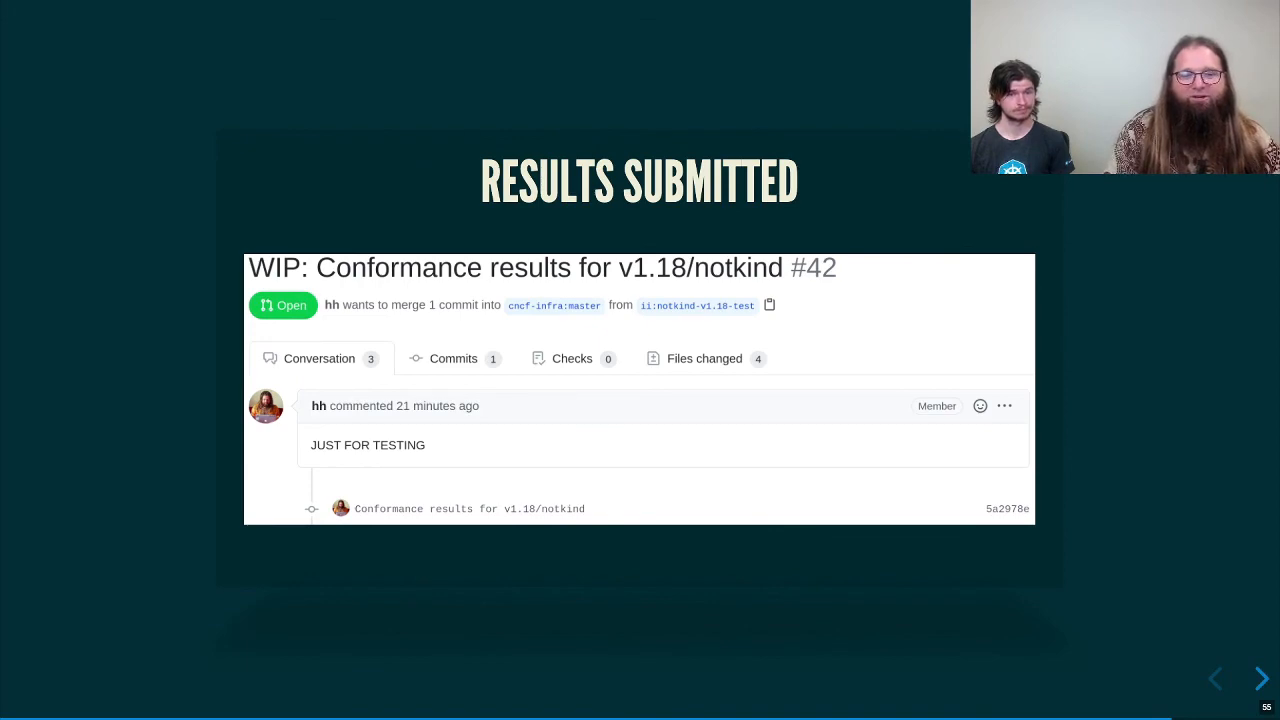
{"action": "key", "text": "Right"}
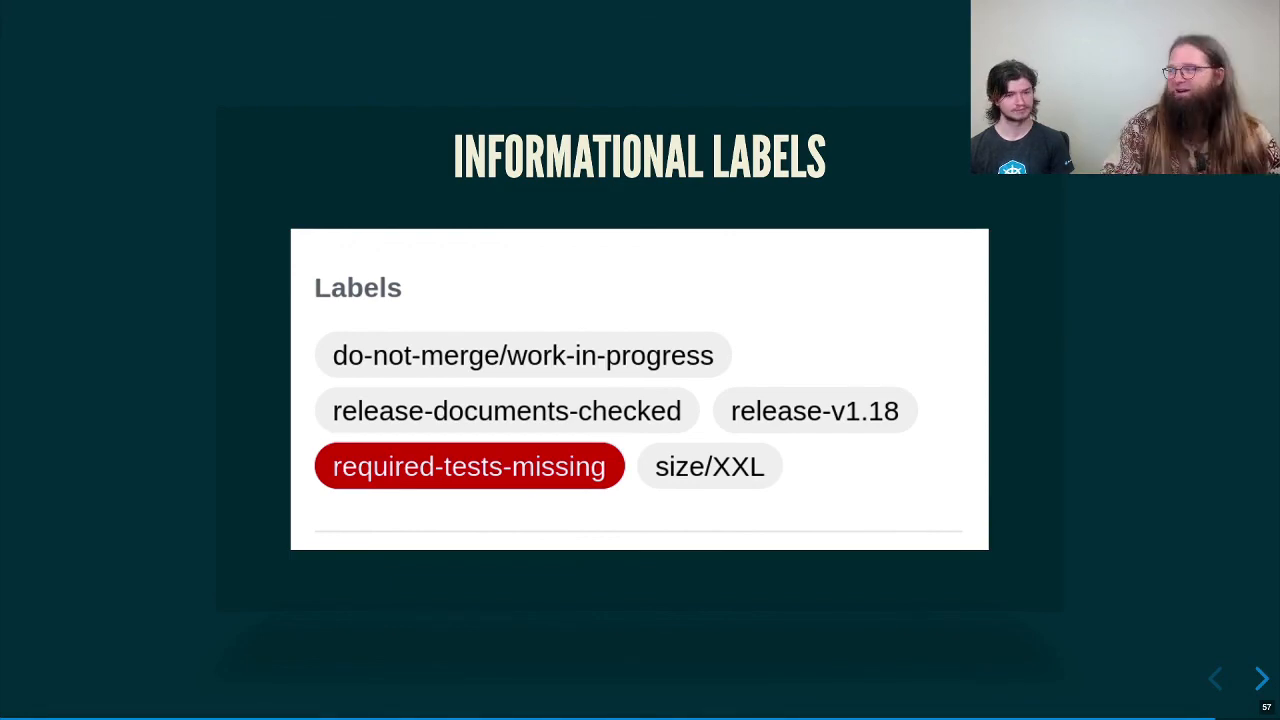
Advance through the certified distributions slide to slide 59, 'Certified Logo (TM)'.
{"action": "key", "text": "Right"}
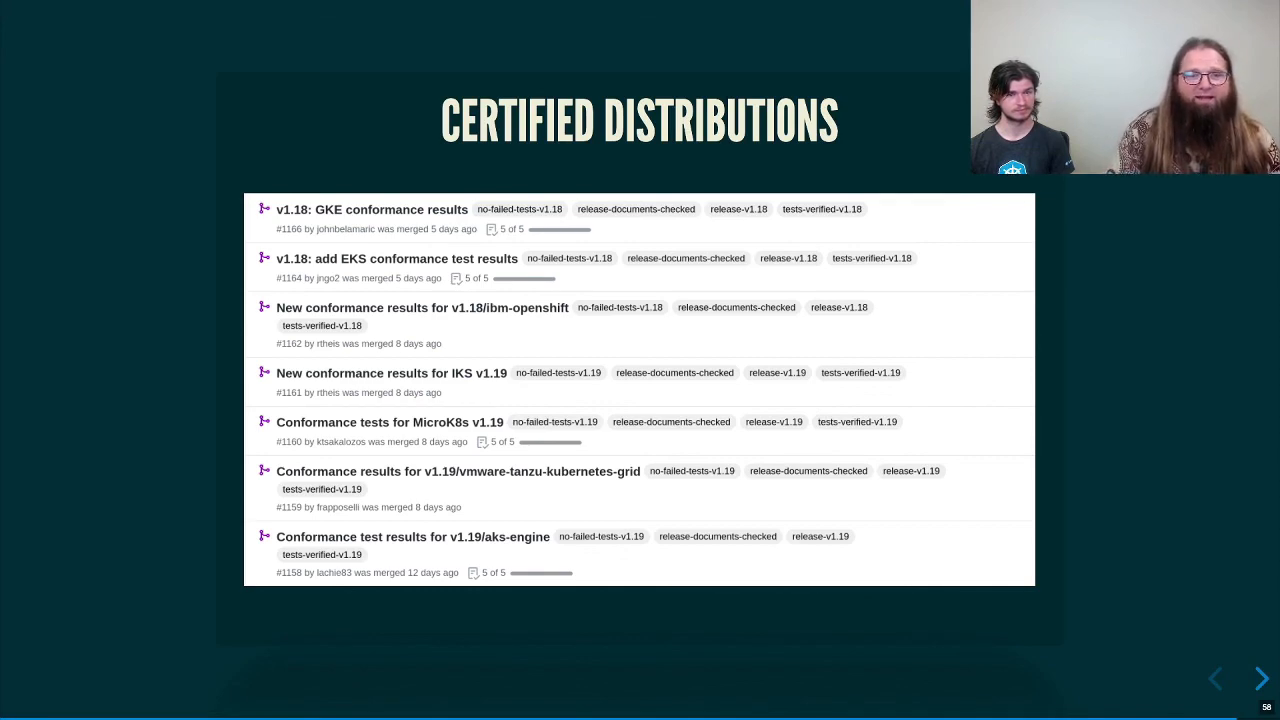
{"action": "key", "text": "Right"}
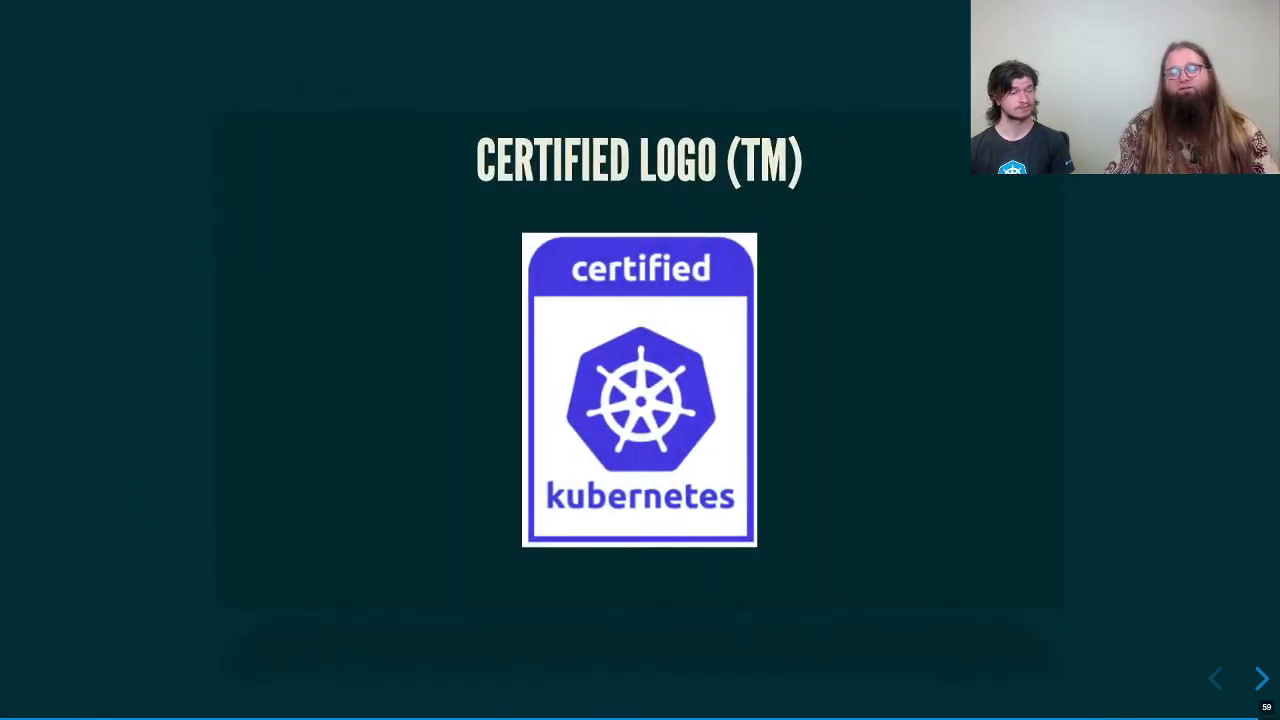